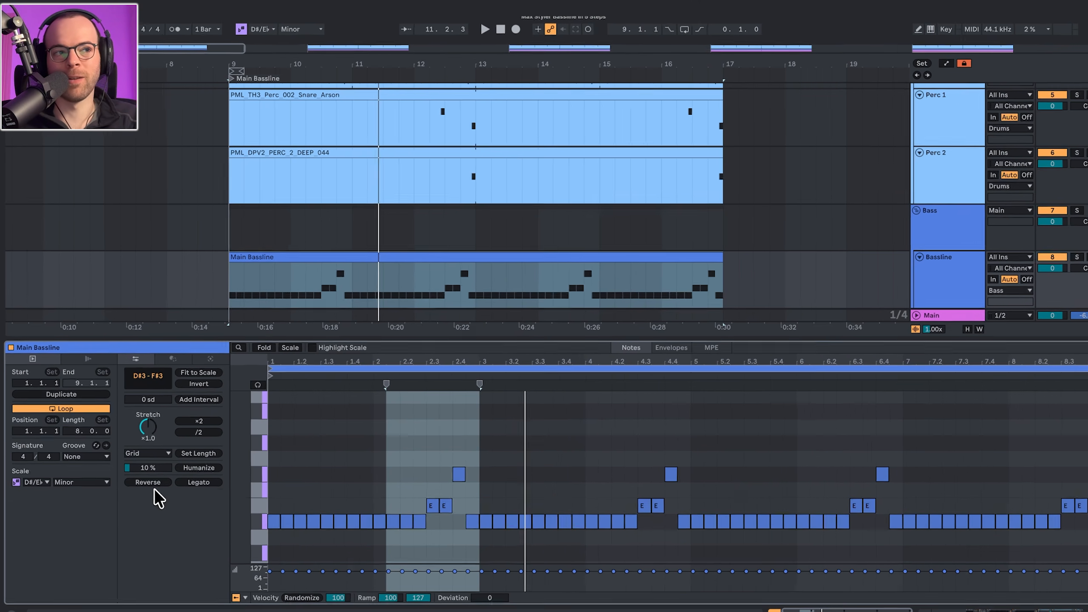
Set the scale of the Main Bassline clip to Phrygian, keeping D#/Eb as the root
{"action": "left_click", "coordinate": [79, 471]}
{"action": "key", "text": "Down"}
{"action": "key", "text": "Down"}
{"action": "key", "text": "Down"}
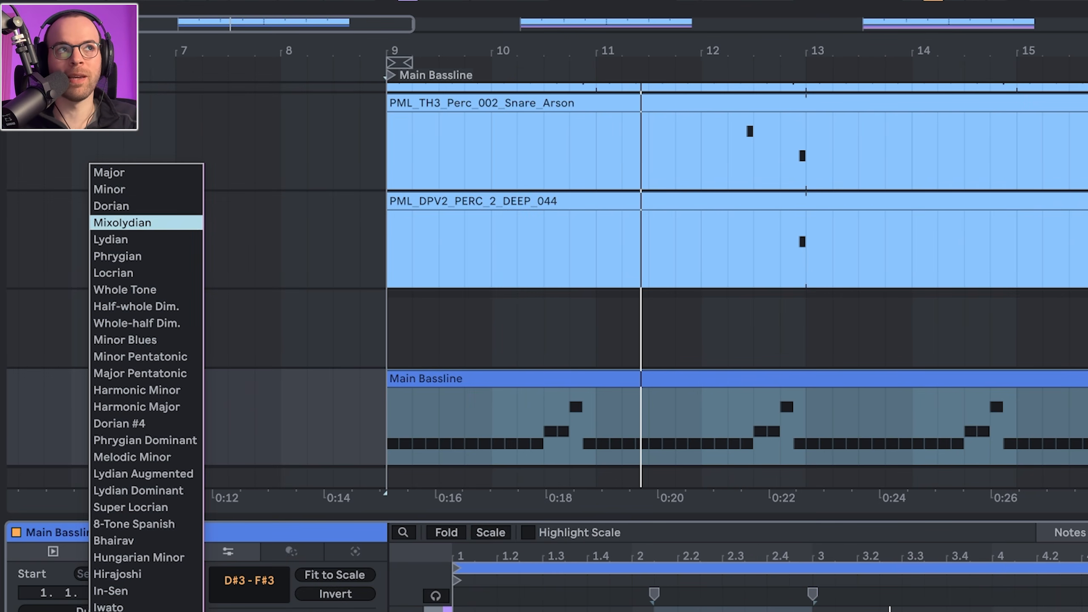
{"action": "key", "text": "Escape"}
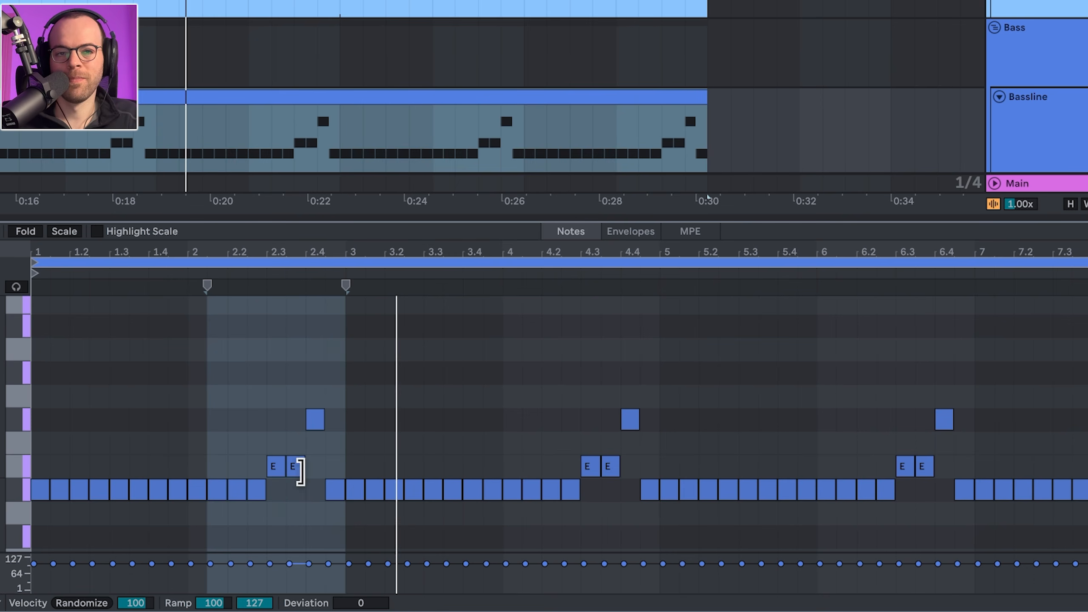
Transpose the two E notes in bar 2 of the bassline up to F for comparison and return them to E
{"action": "left_click_drag", "start_coordinate": [328, 472], "coordinate": [271, 467]}
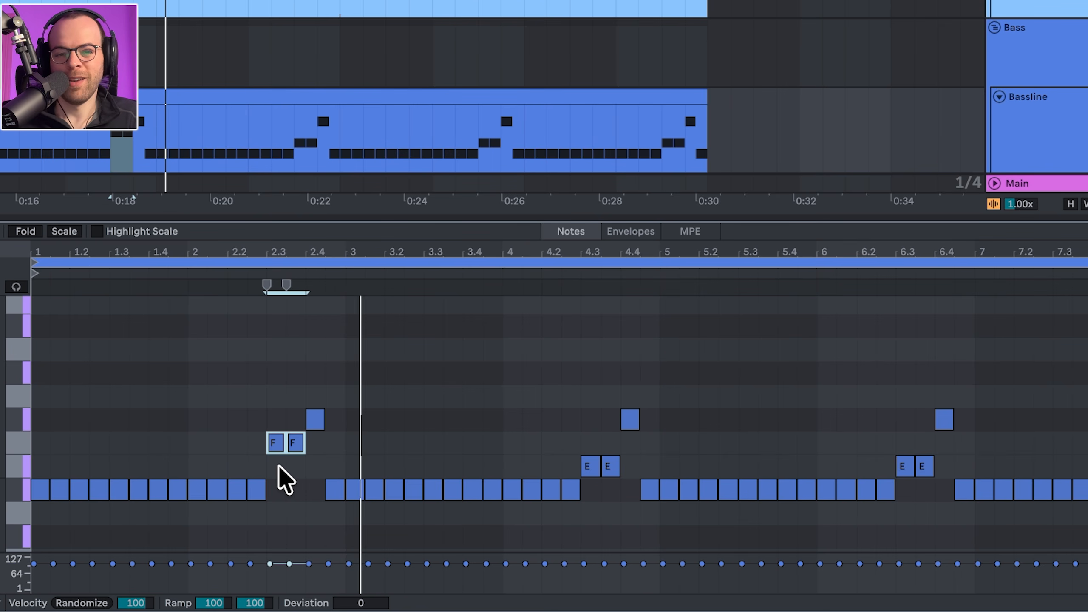
{"action": "key", "text": "Down"}
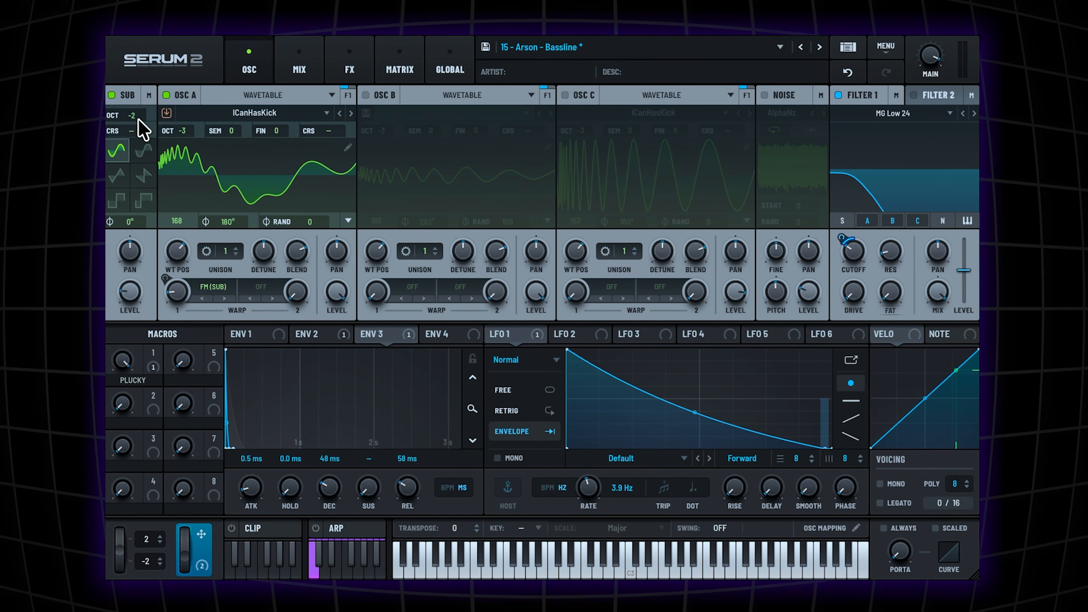
Inspect Env 1 and Env 2 of the bassline patch, and bypass and restore Env 2's modulation of Filter 1 Freq
{"action": "left_click", "coordinate": [257, 334]}
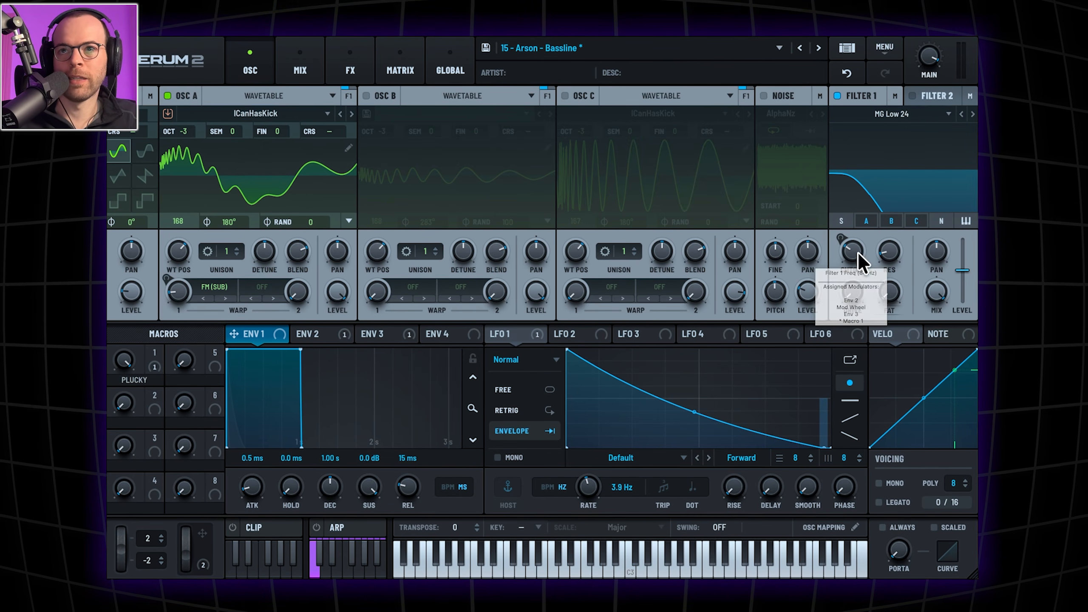
{"action": "left_click", "coordinate": [331, 339]}
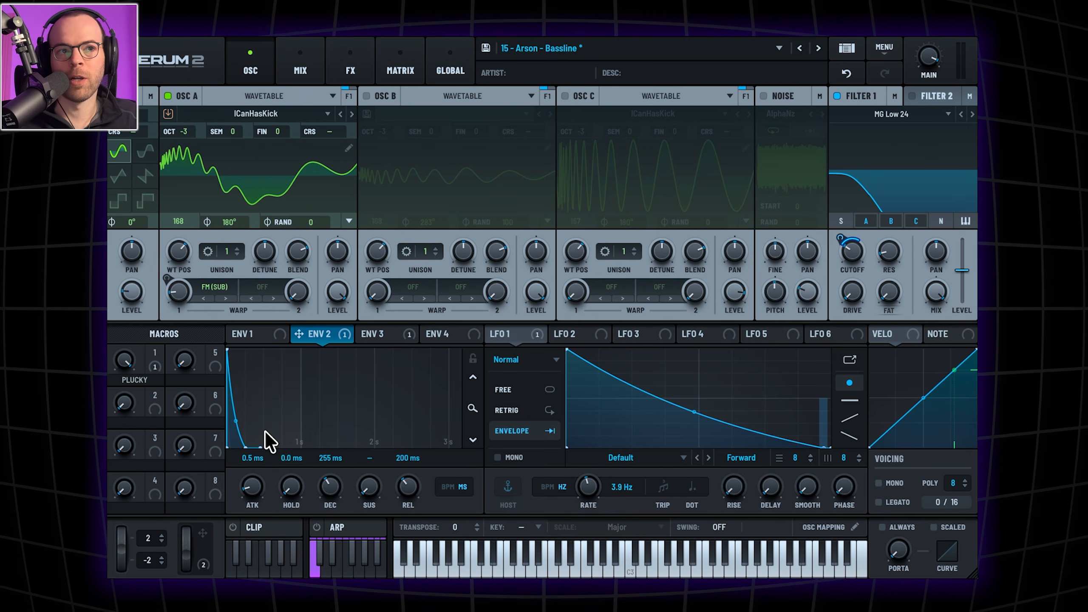
{"action": "right_click", "coordinate": [324, 338]}
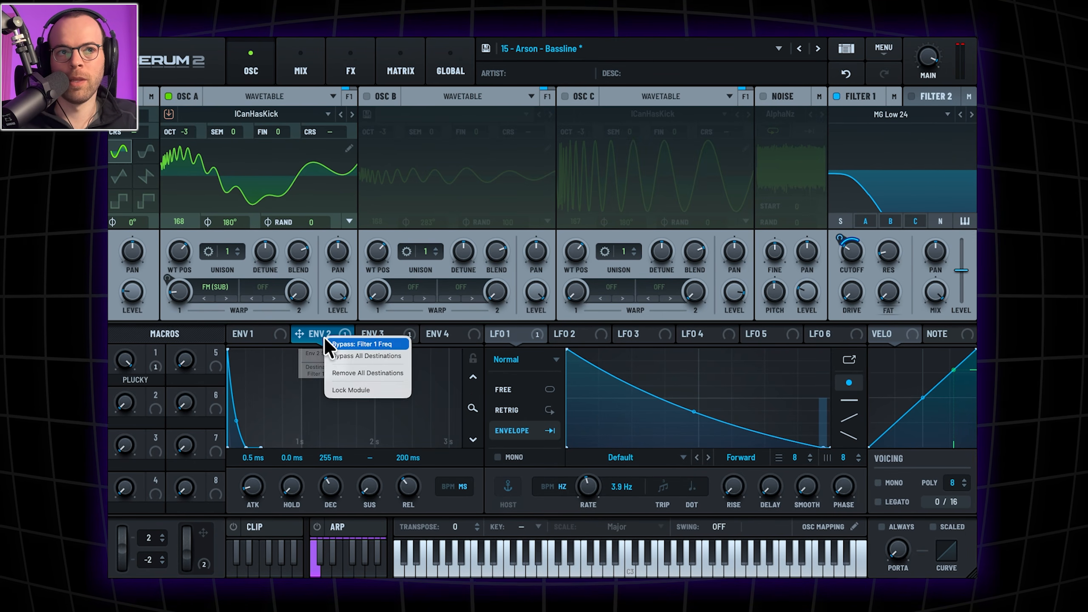
{"action": "left_click", "coordinate": [344, 343]}
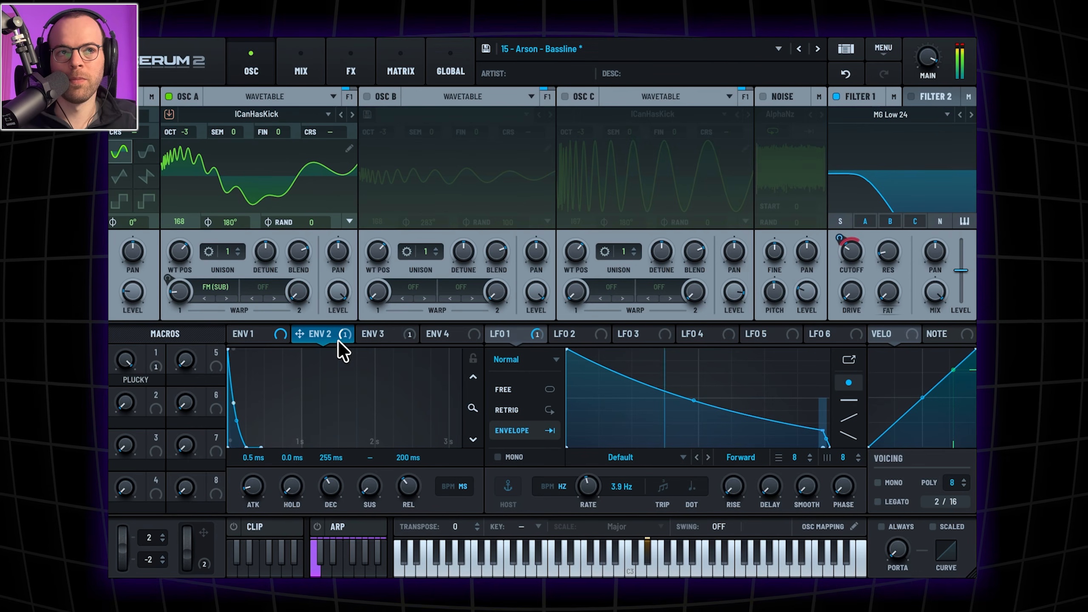
{"action": "right_click", "coordinate": [331, 337]}
{"action": "left_click", "coordinate": [340, 340]}
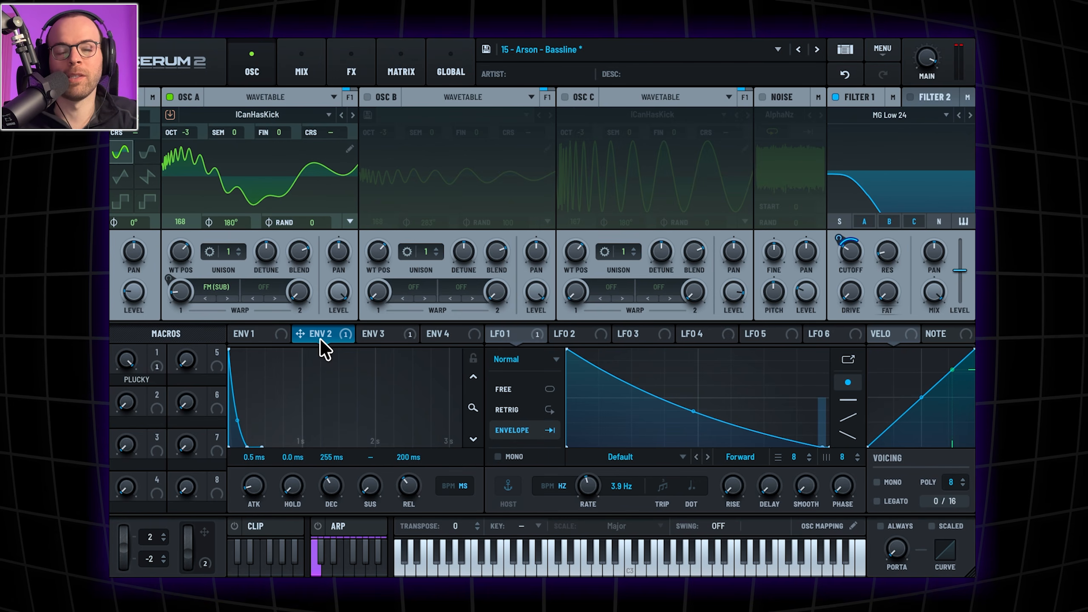
Inspect the Env 3 and LFO 1 shapes in the Arson - Bassline patch
{"action": "left_click", "coordinate": [364, 338]}
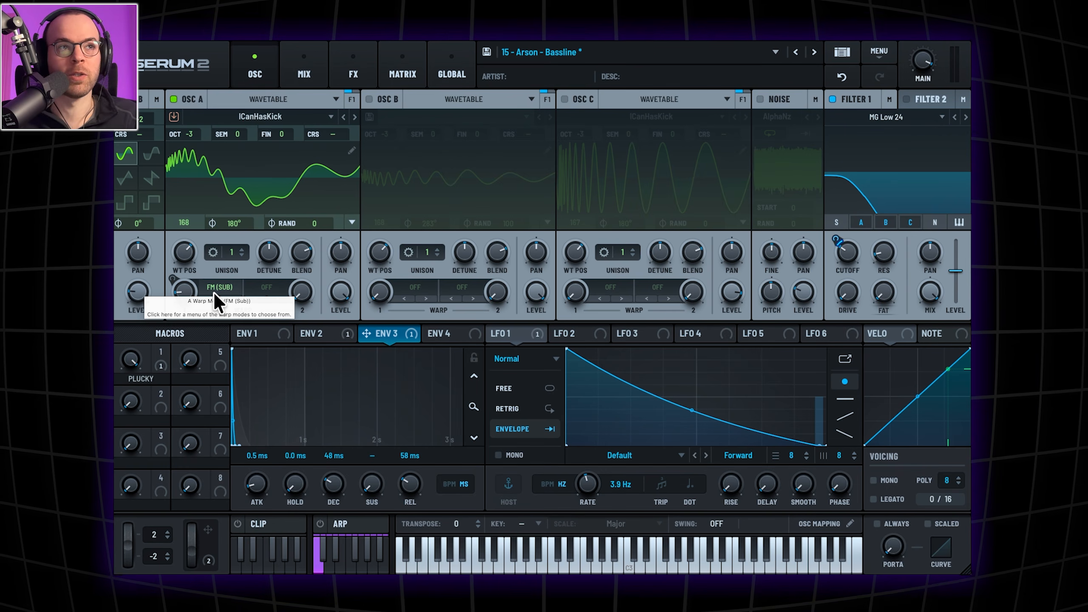
{"action": "left_click", "coordinate": [512, 335]}
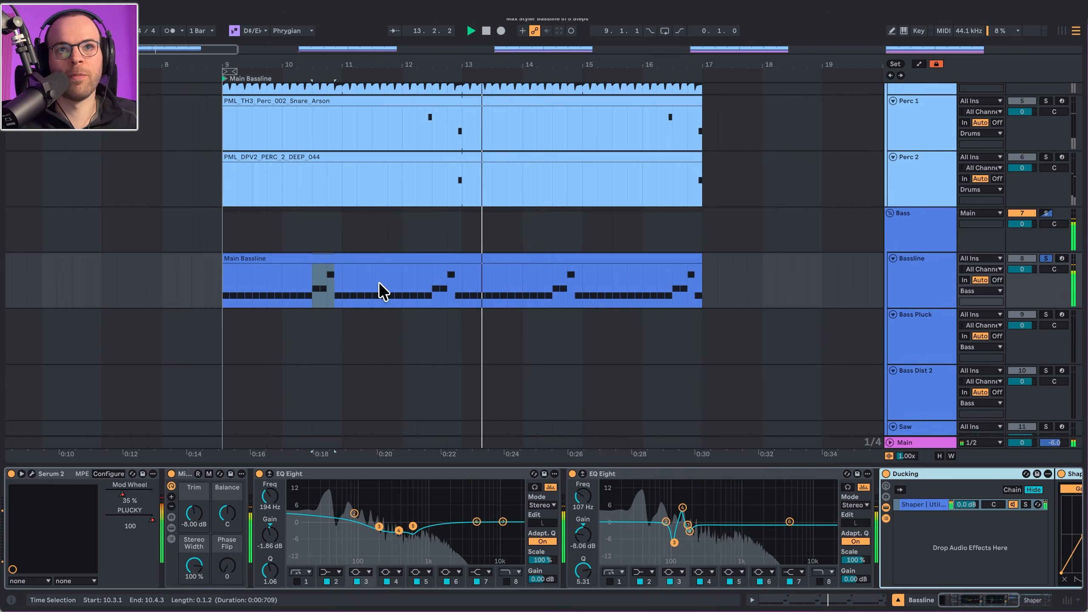
Show the arrangement's automation and display the Bassline track's Serum 2 Mod Wheel curve
{"action": "key", "text": "a"}
{"action": "left_click", "coordinate": [132, 495]}
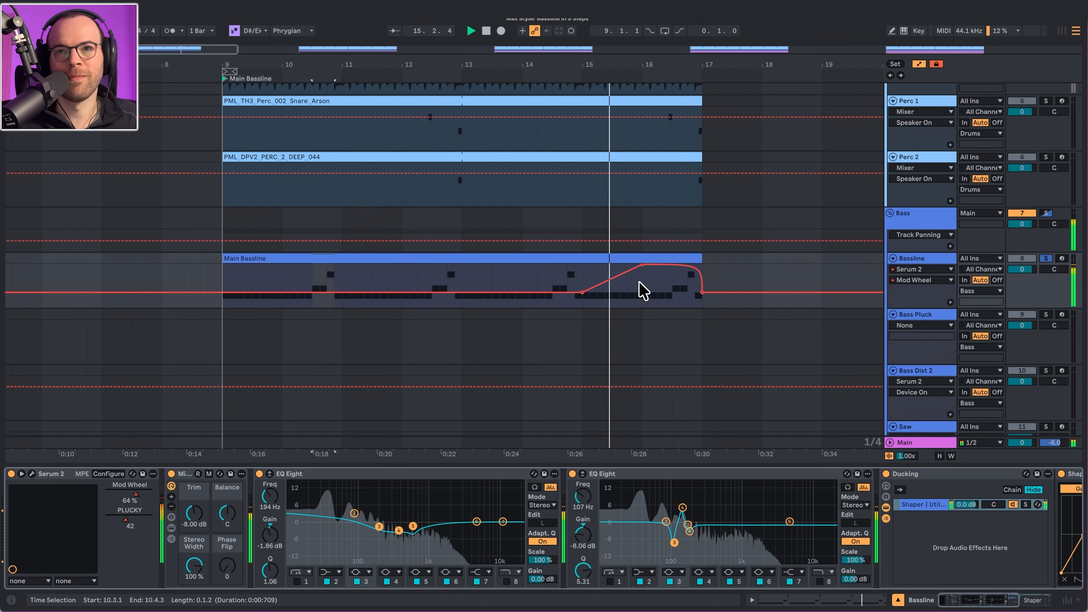
Reopen the bassline's Serum 2 and bypass, then re-enable, LFO 1's modulation of oscillator A's FM warp amount
{"action": "left_click", "coordinate": [25, 473]}
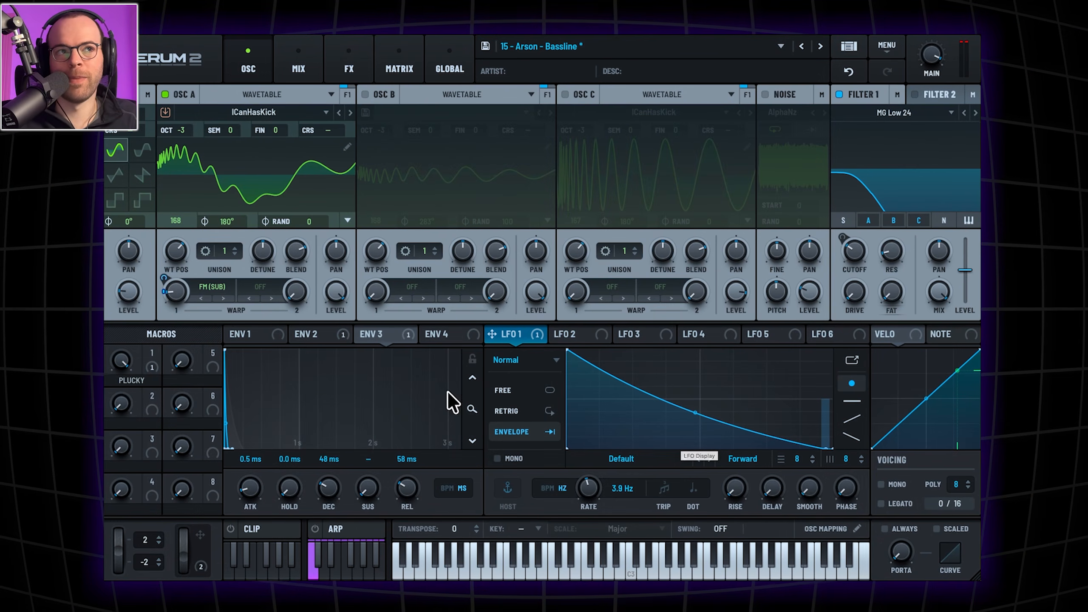
{"action": "mouse_move", "coordinate": [178, 293]}
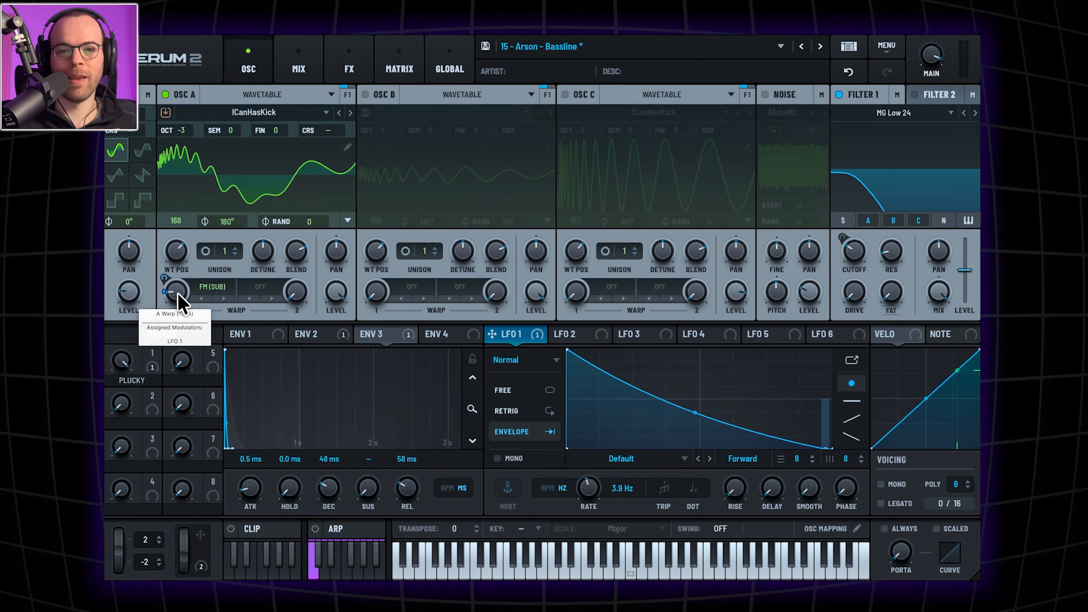
{"action": "right_click", "coordinate": [178, 292]}
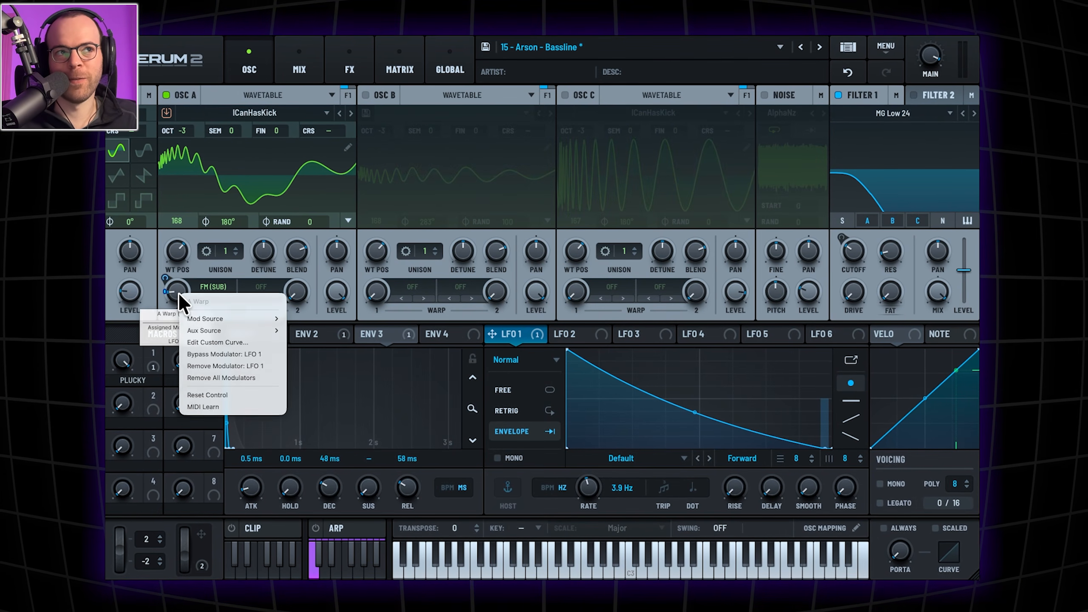
{"action": "left_click", "coordinate": [186, 354]}
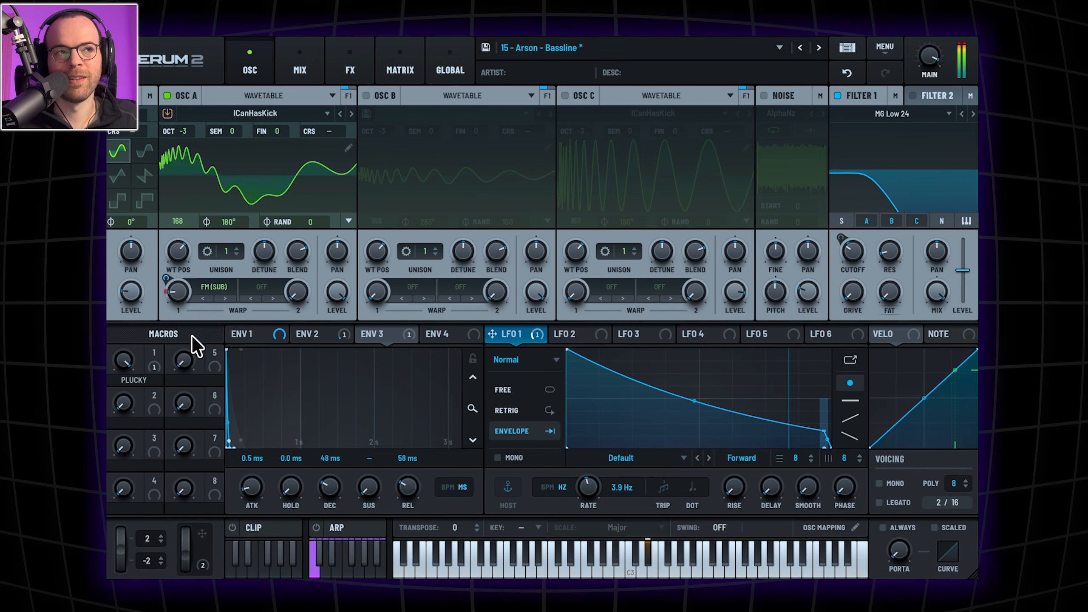
{"action": "right_click", "coordinate": [178, 294]}
{"action": "left_click", "coordinate": [212, 357]}
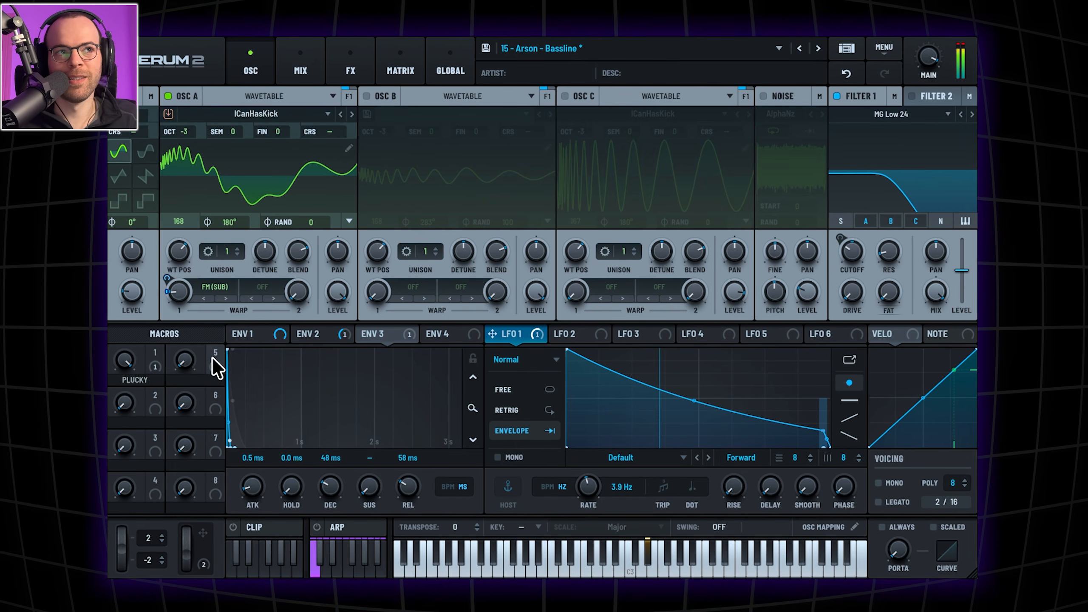
Review LFO 1's destination, the modulation matrix and the effects of the bassline patch
{"action": "mouse_move", "coordinate": [536, 341]}
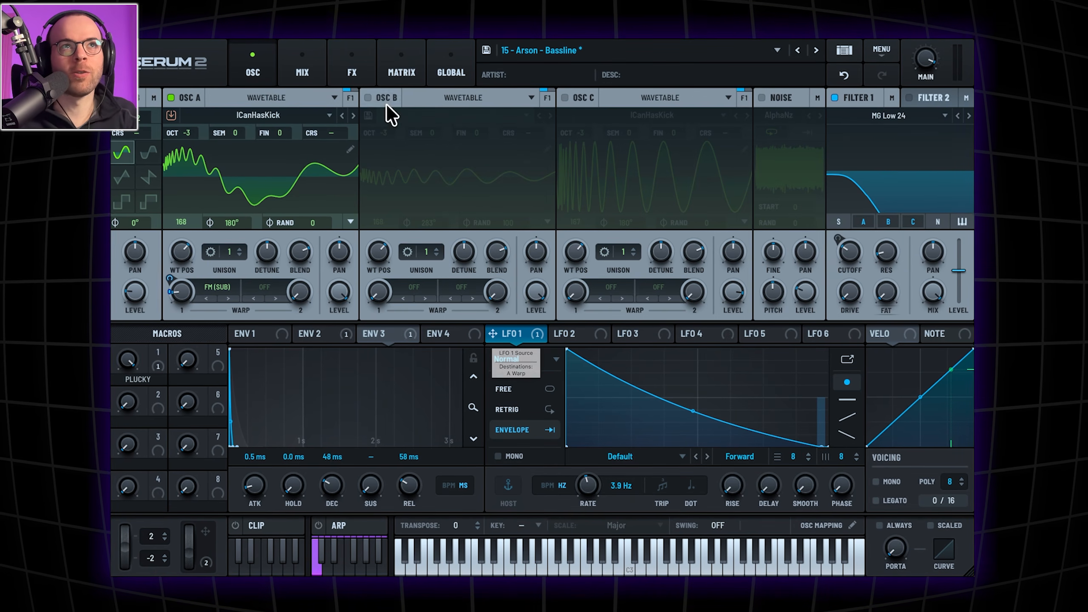
{"action": "left_click", "coordinate": [401, 58]}
{"action": "left_click", "coordinate": [352, 64]}
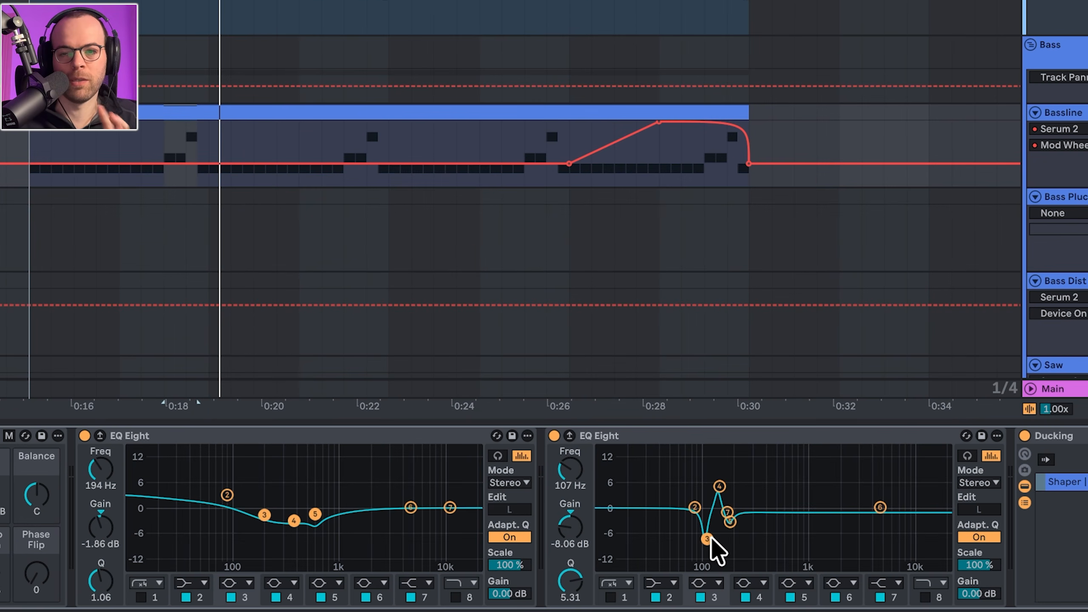
Play the bassline to check its two EQ Eight curves and toggle the Ducking rack for comparison
{"action": "key", "text": "space"}
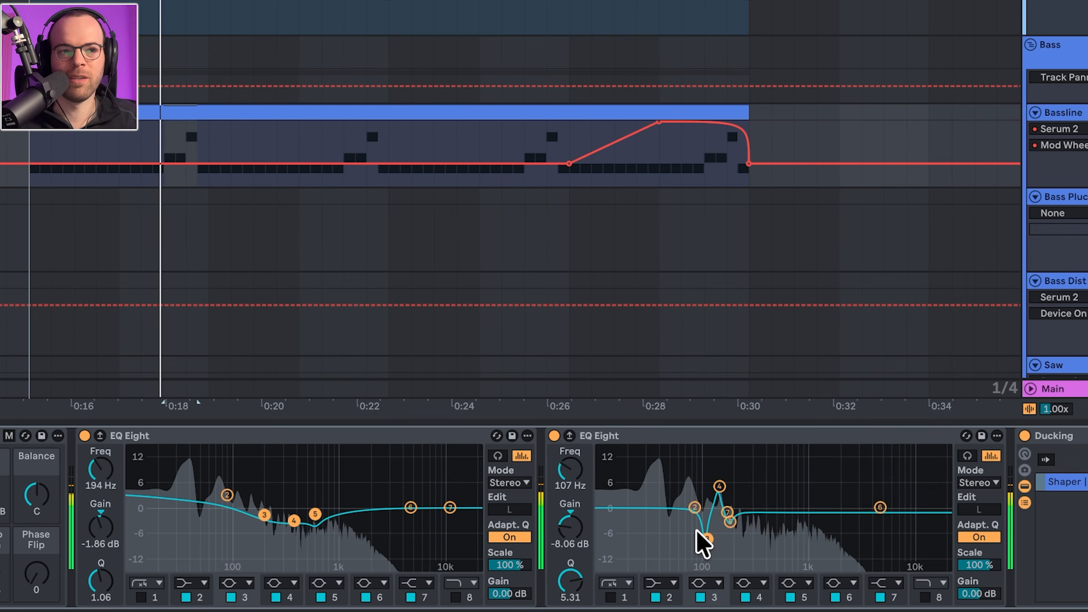
{"action": "scroll", "coordinate": [695, 531], "scroll_direction": "right", "scroll_amount": 10}
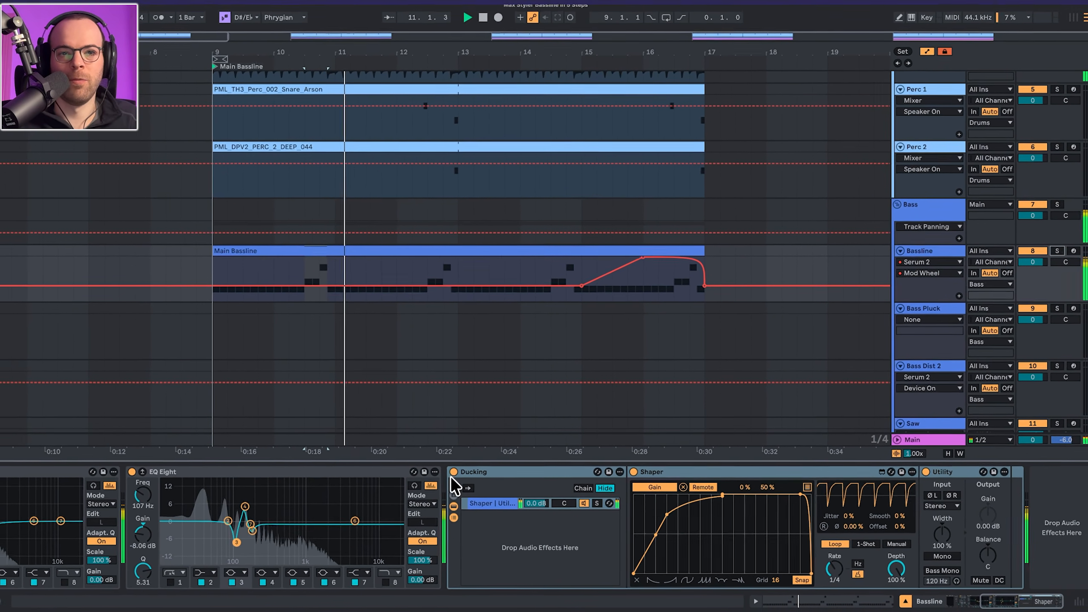
{"action": "left_click", "coordinate": [443, 467]}
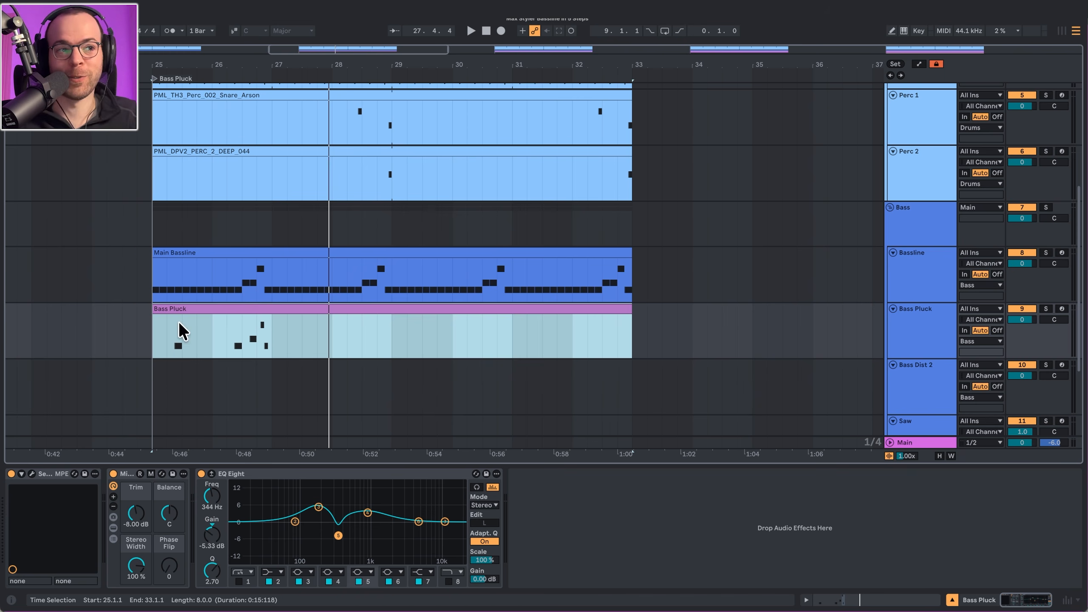
Open the Bass Pluck clip's notes together with the Main Bassline clip and focus on the pluck notes
{"action": "double_click", "coordinate": [192, 313]}
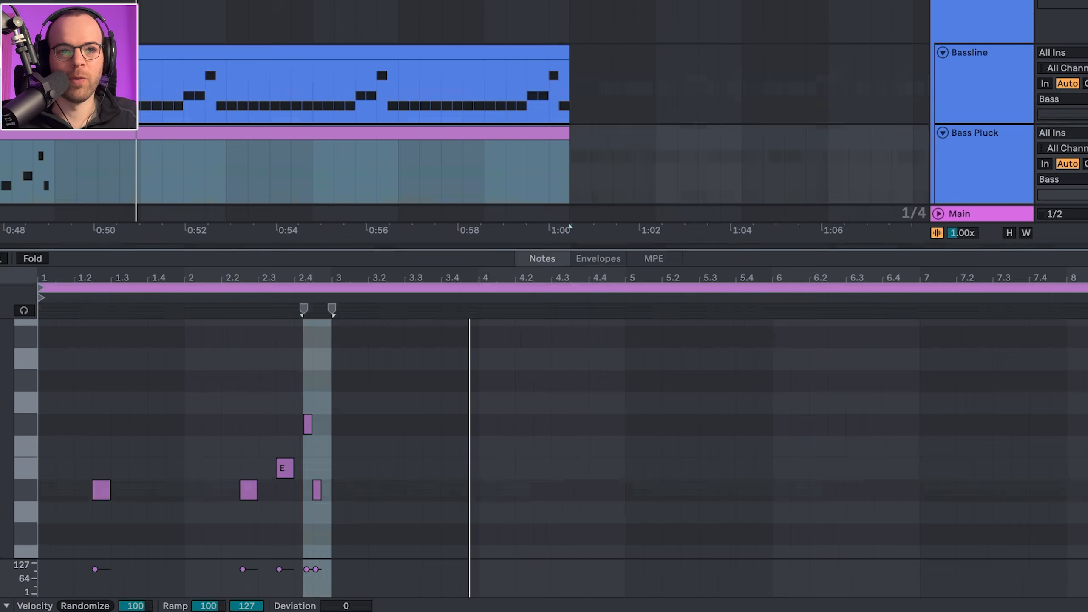
{"action": "left_click", "coordinate": [69, 52], "text": "shift"}
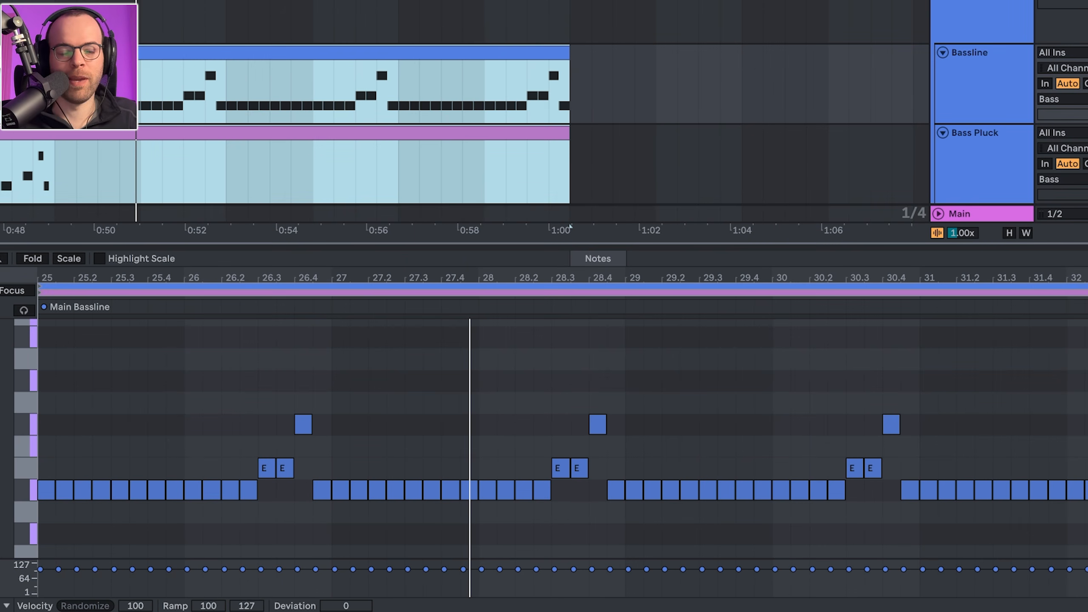
{"action": "left_click", "coordinate": [133, 294]}
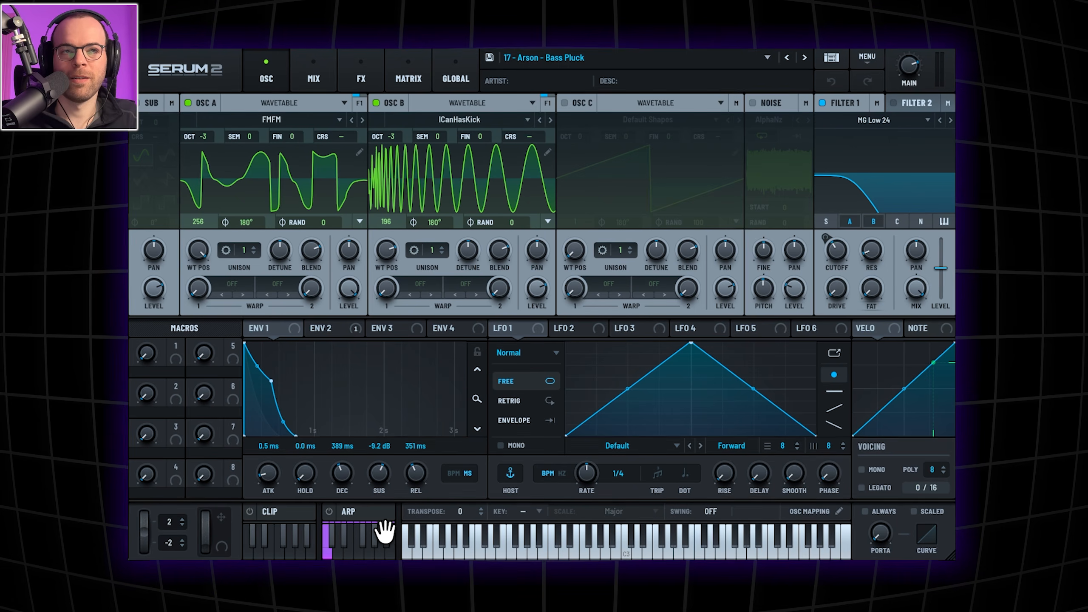
Examine the Bass Pluck patch's effects, oscillators and the Env 1 and Env 2 shapes
{"action": "left_click", "coordinate": [361, 79]}
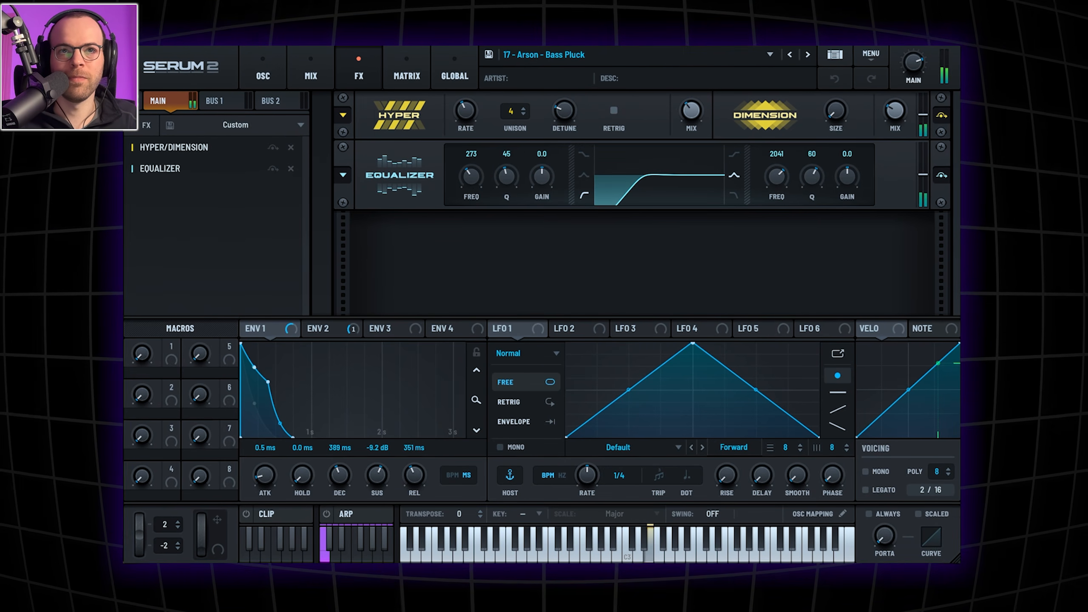
{"action": "left_click", "coordinate": [263, 76]}
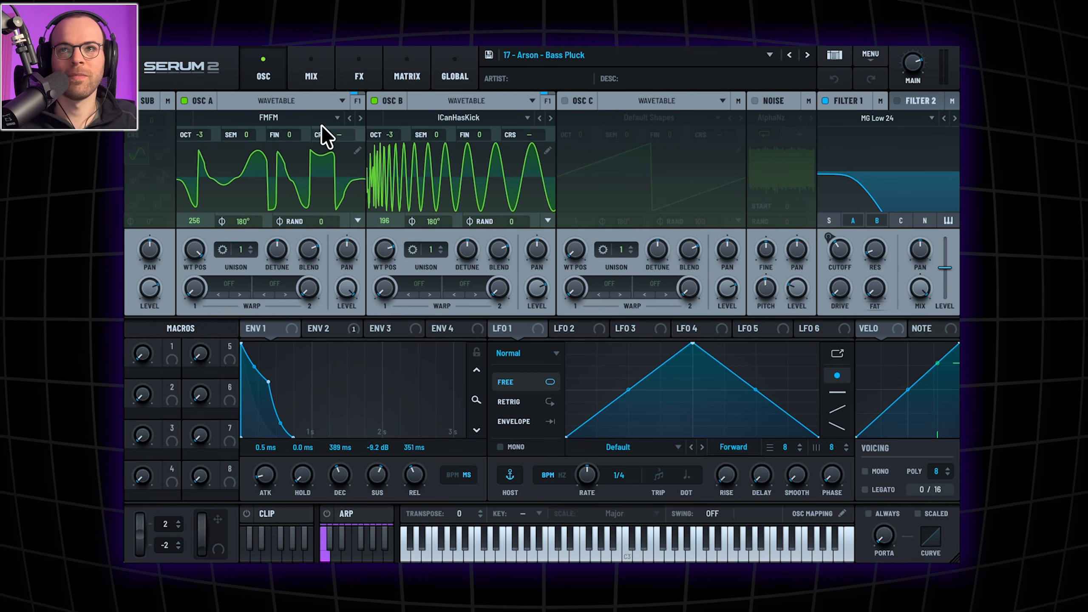
{"action": "left_click", "coordinate": [334, 327]}
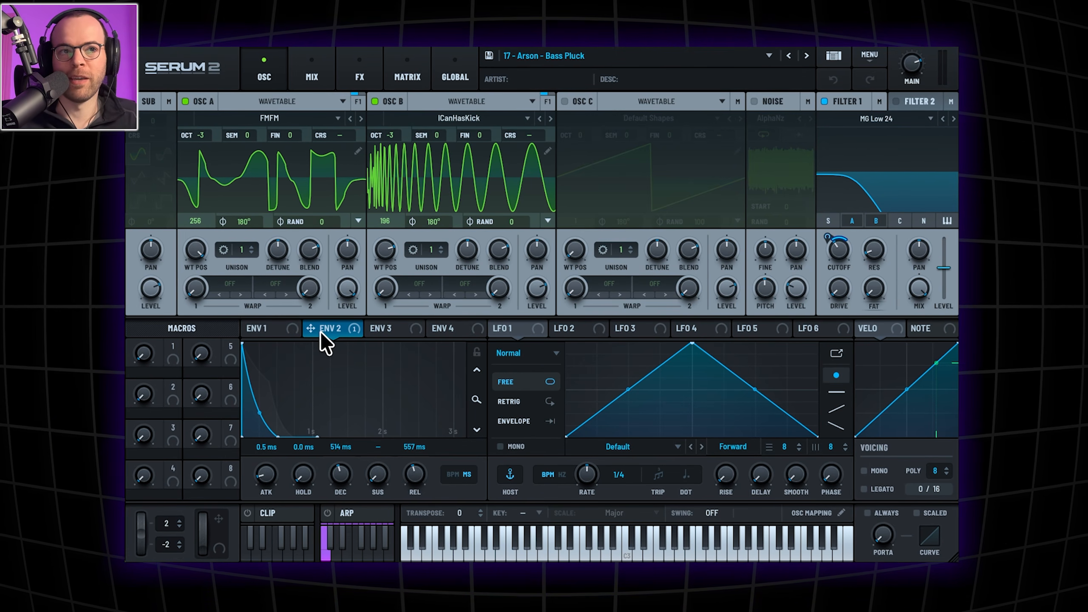
{"action": "left_click", "coordinate": [274, 328]}
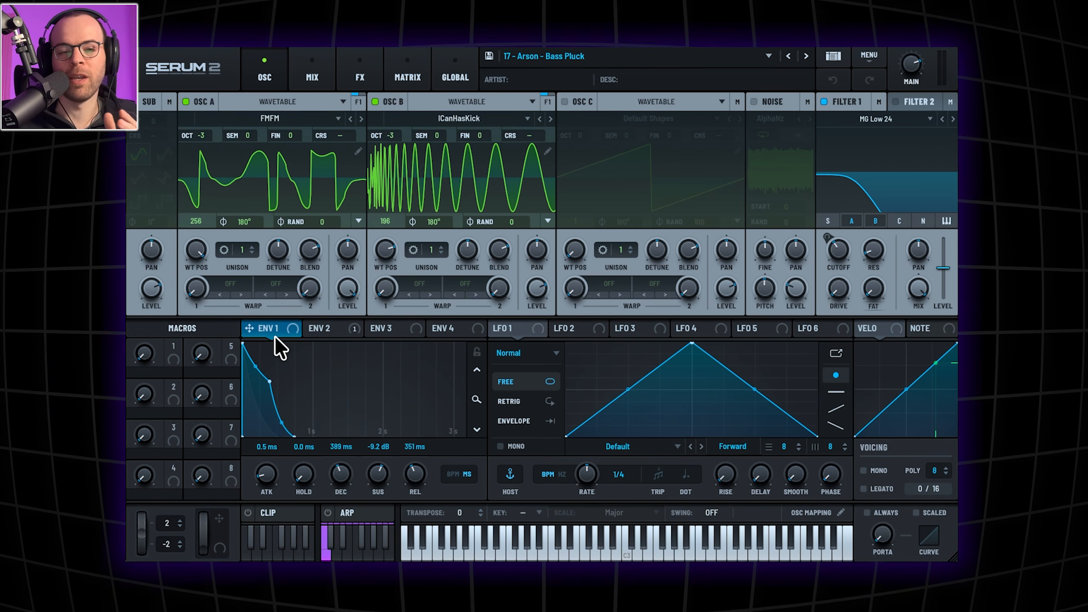
{"action": "left_click", "coordinate": [324, 332]}
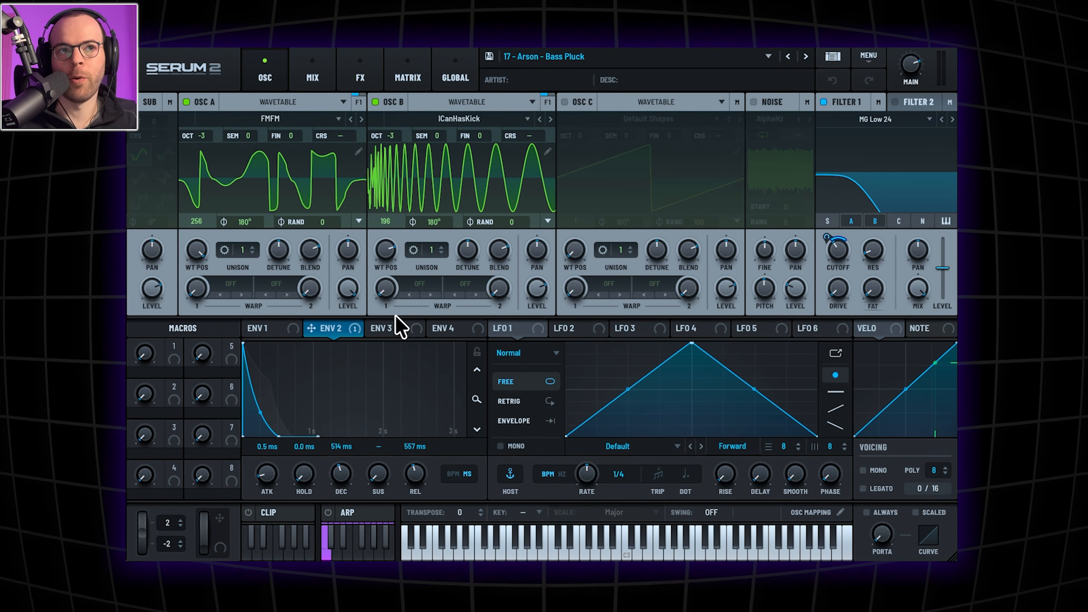
Bypass and restore Env 2's modulation of Filter 1 Freq in the Bass Pluck patch, and compare Env 1 with Env 2
{"action": "right_click", "coordinate": [340, 327]}
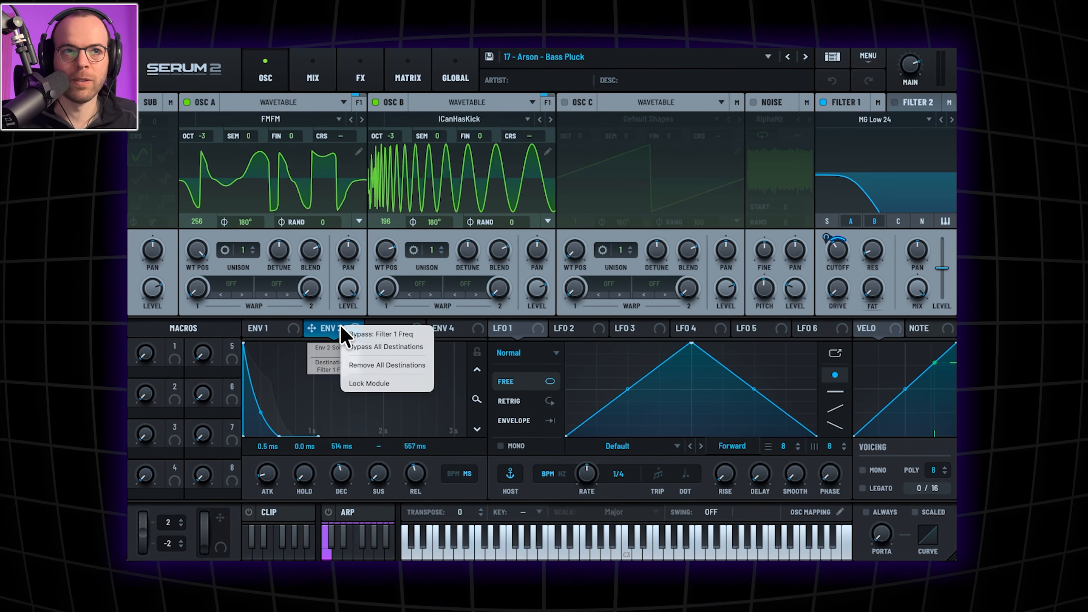
{"action": "left_click", "coordinate": [369, 334]}
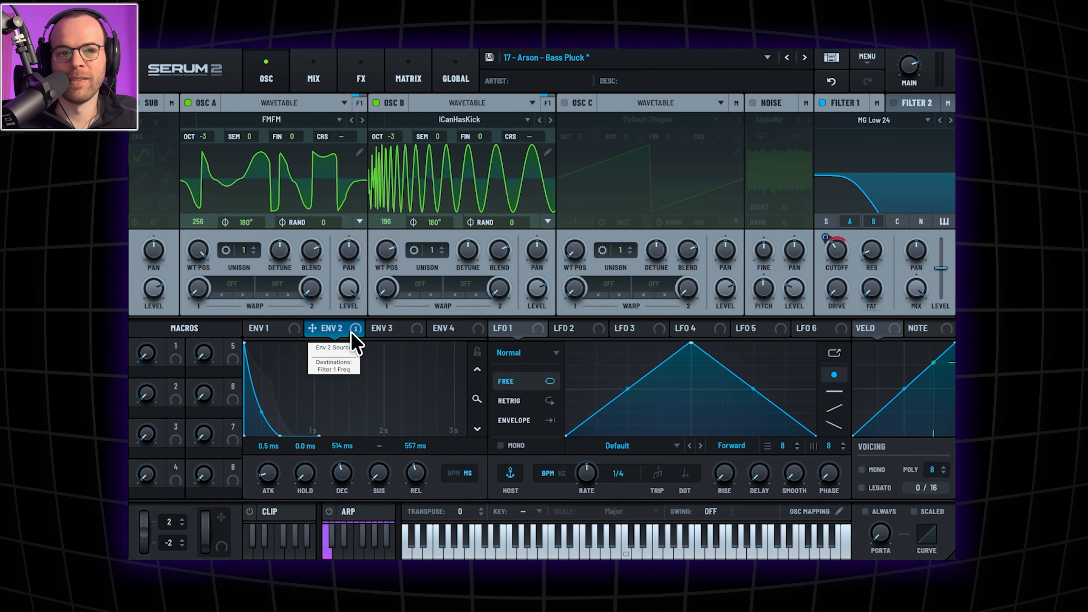
{"action": "right_click", "coordinate": [344, 329]}
{"action": "left_click", "coordinate": [368, 336]}
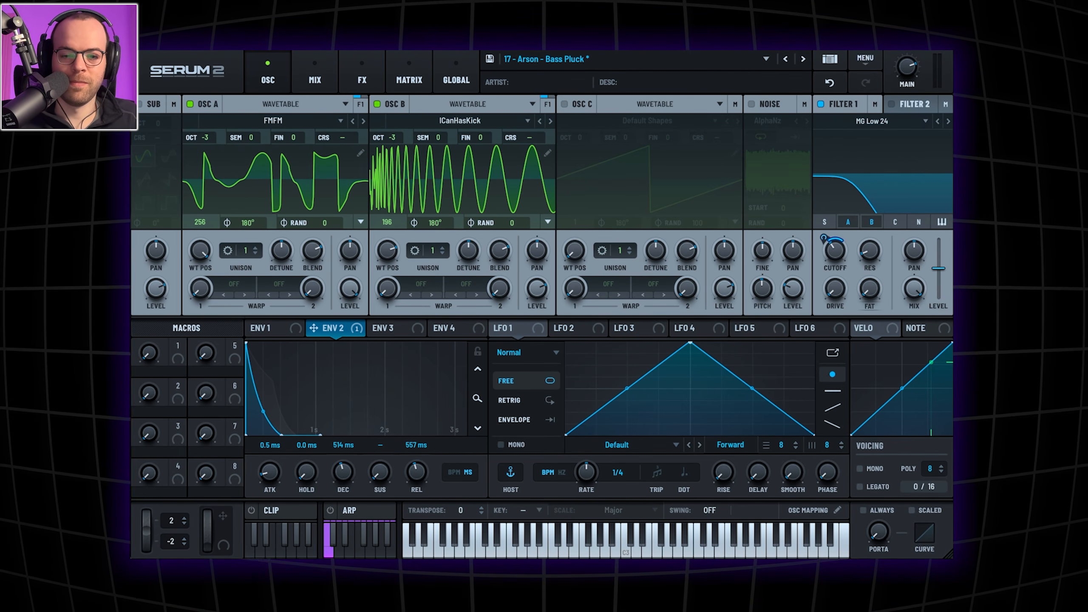
{"action": "left_click", "coordinate": [283, 334]}
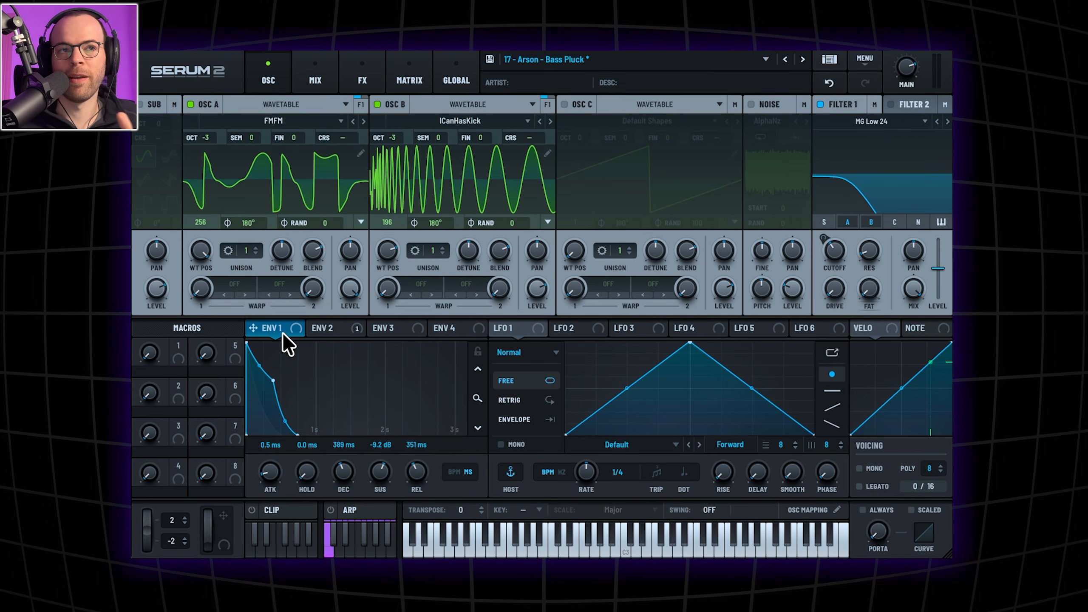
{"action": "left_click", "coordinate": [321, 333]}
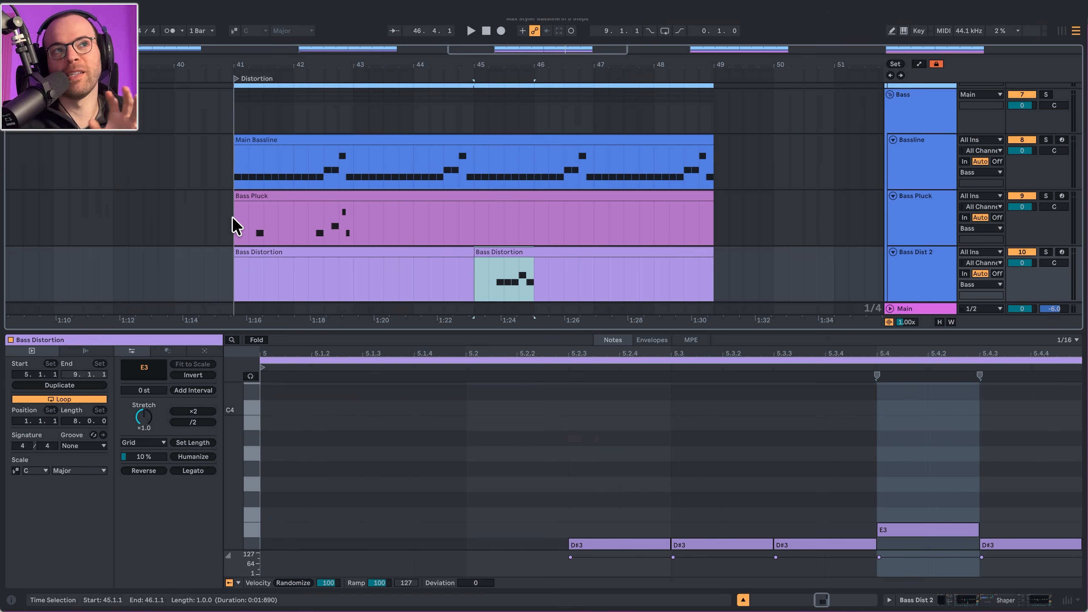
Play the section with the Bass Pluck clip selected, and view the Bass Distortion clip's notes from bar 45 during playback
{"action": "left_click", "coordinate": [248, 230]}
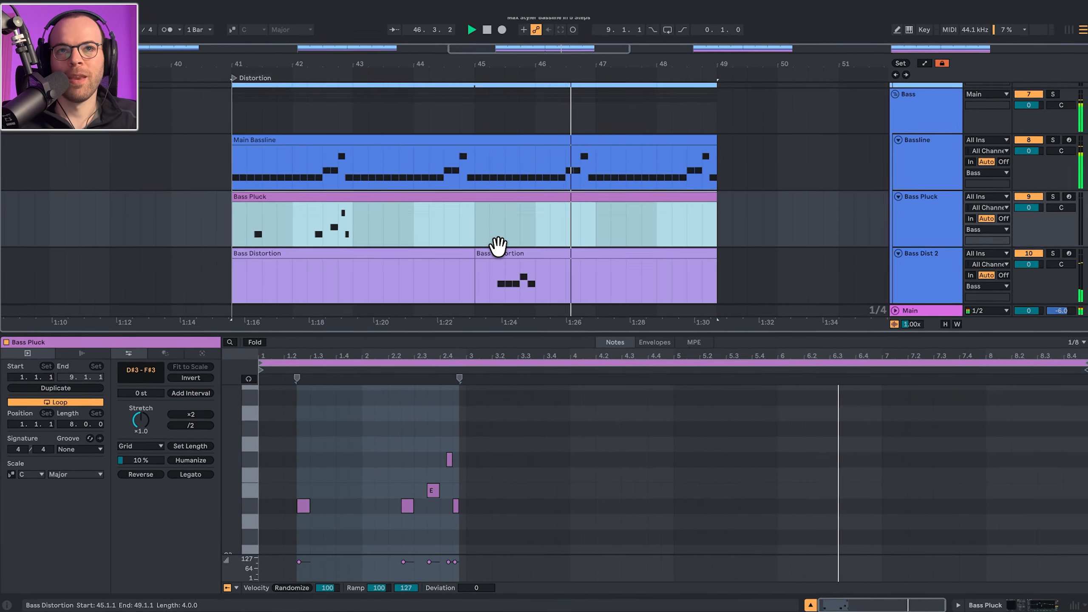
{"action": "left_click", "coordinate": [499, 252]}
{"action": "key", "text": "space"}
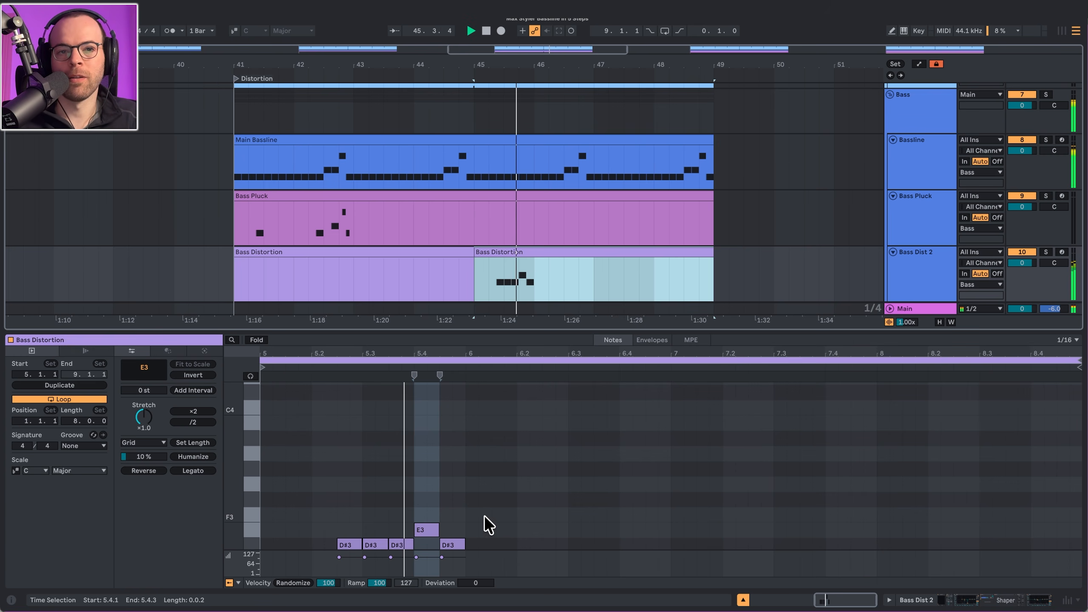
{"action": "key", "text": "space"}
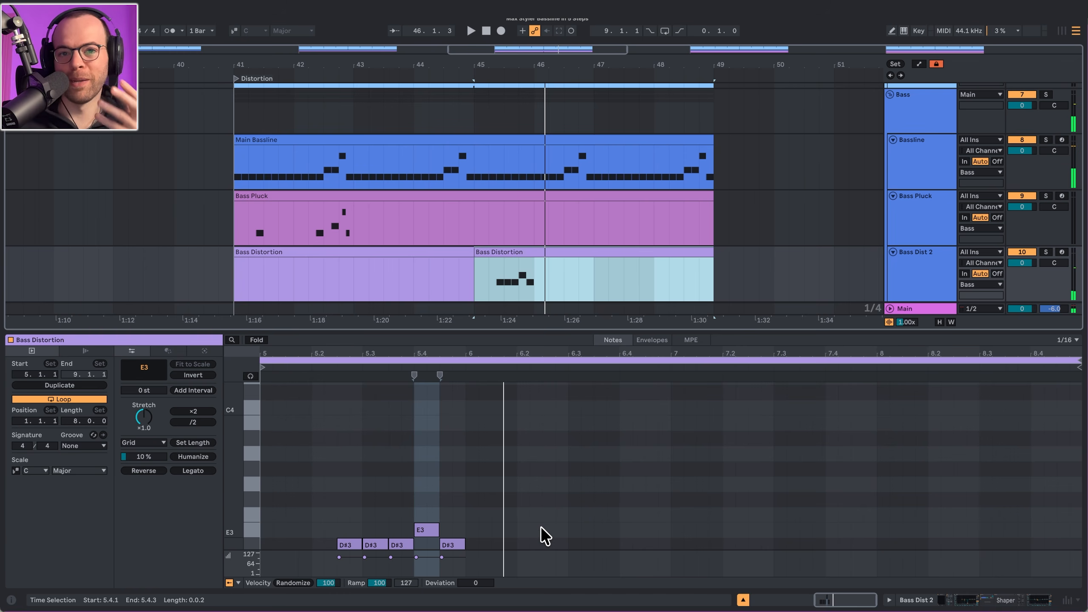
Duplicate bar 45 of the Bass Distortion clip into bar 46 and raise the copy's E3 note to F#3
{"action": "left_click_drag", "start_coordinate": [535, 283], "coordinate": [475, 282]}
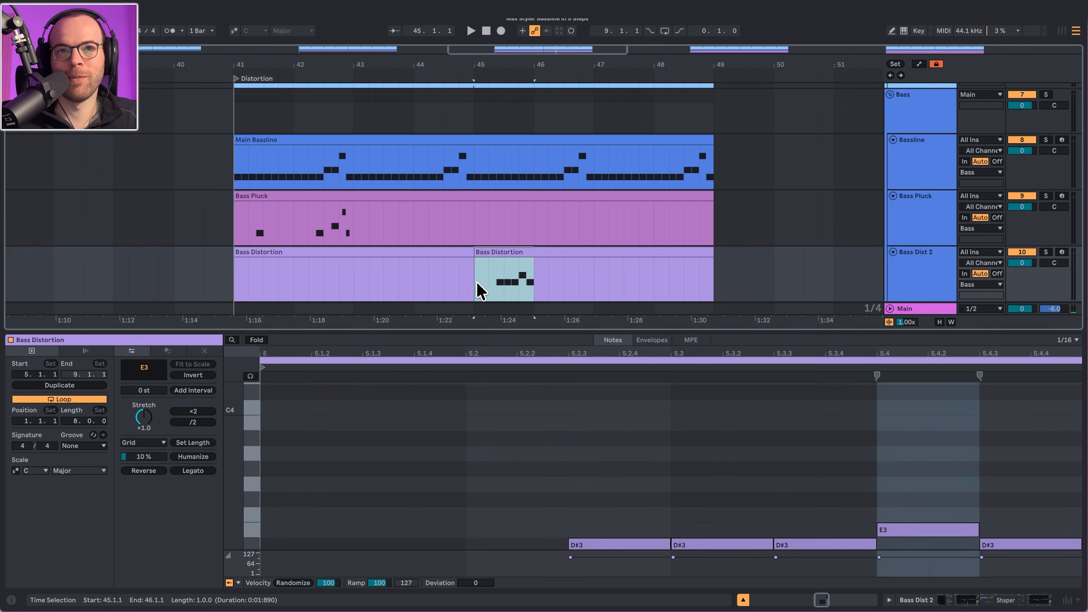
{"action": "key", "text": "super+d"}
{"action": "left_click", "coordinate": [899, 530]}
{"action": "key", "text": "Up"}
{"action": "key", "text": "Up"}
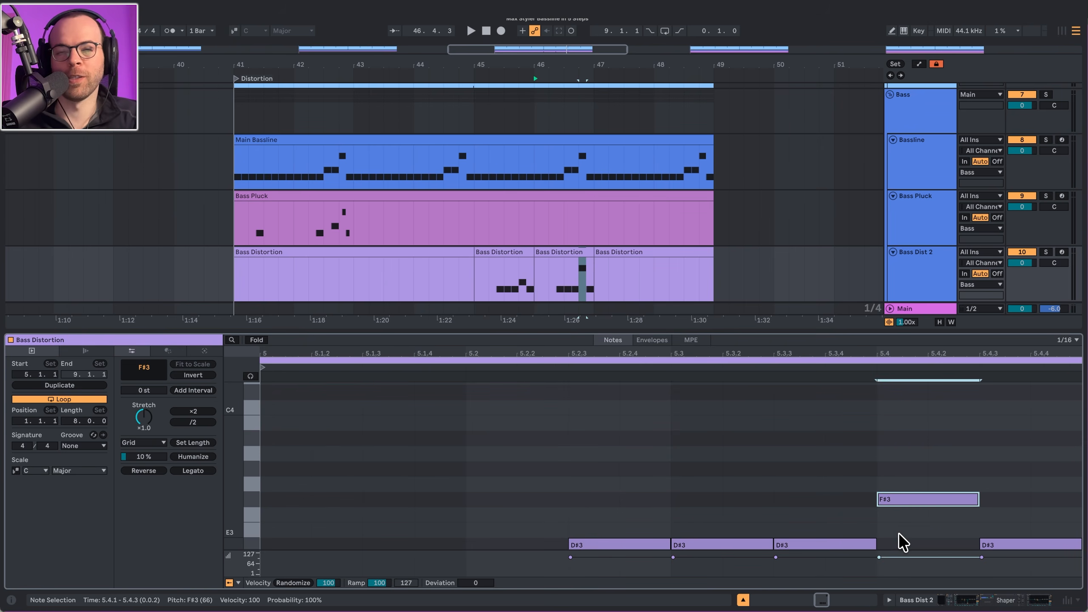
Open the Bass Dist 2 track's Serum 2 patch and switch Osc B off and on to compare its contribution
{"action": "left_click", "coordinate": [496, 257]}
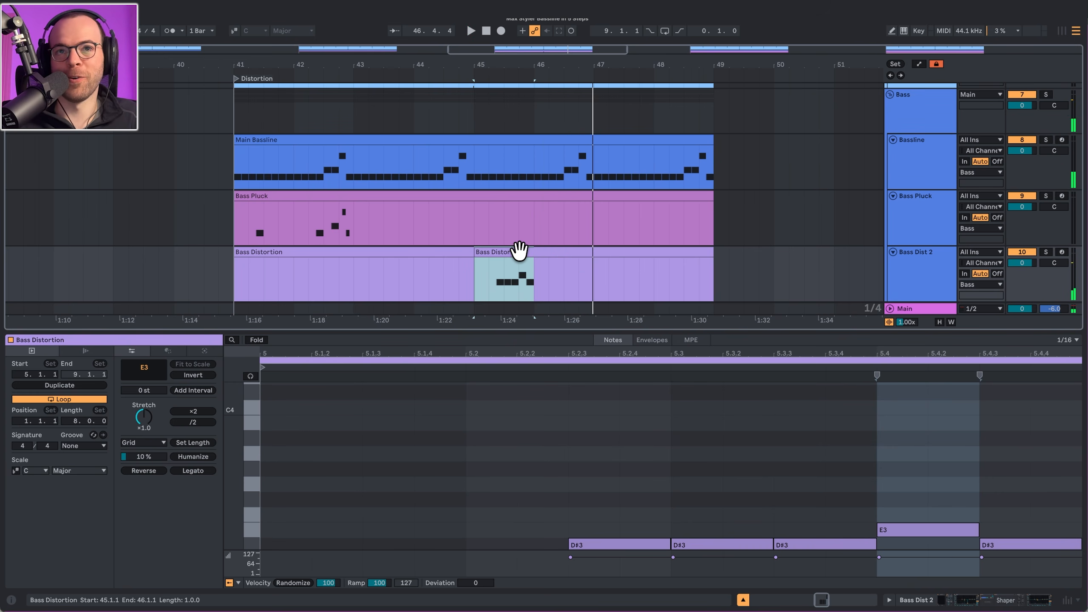
{"action": "left_click", "coordinate": [909, 266]}
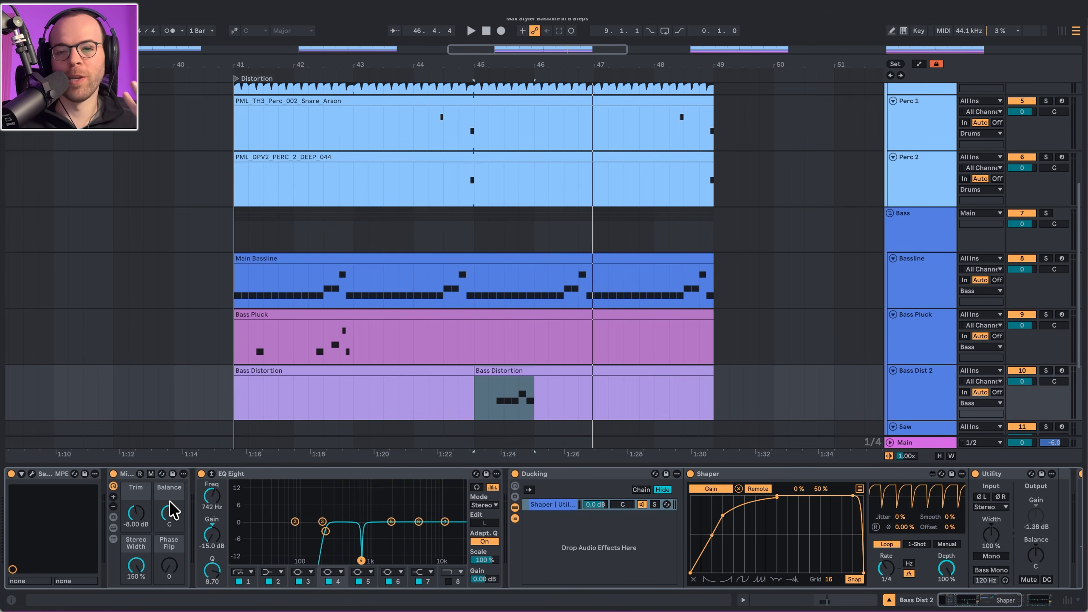
{"action": "left_click", "coordinate": [32, 474]}
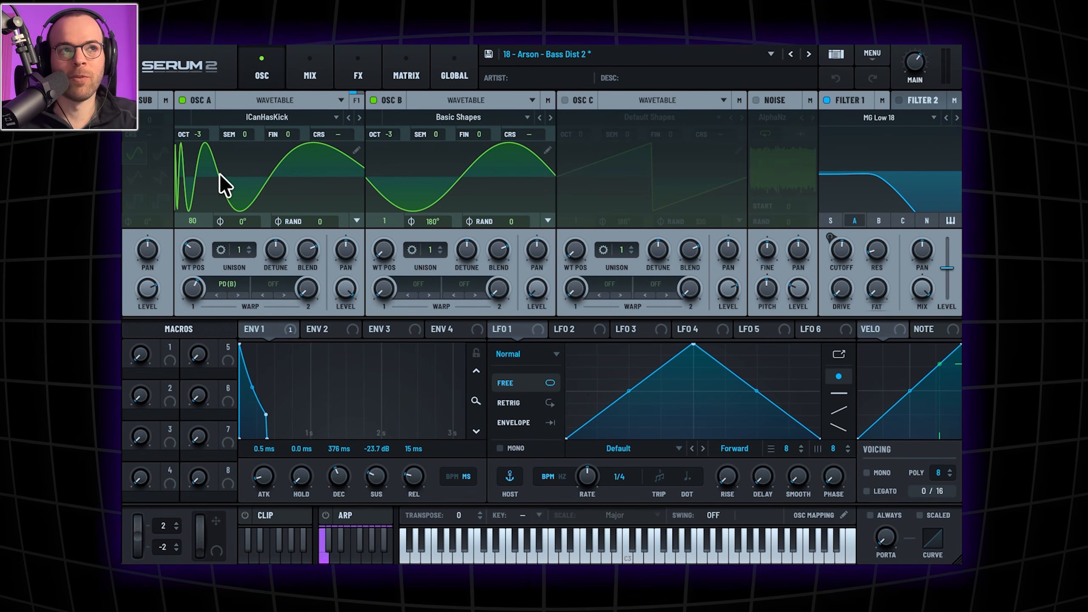
{"action": "mouse_move", "coordinate": [194, 289]}
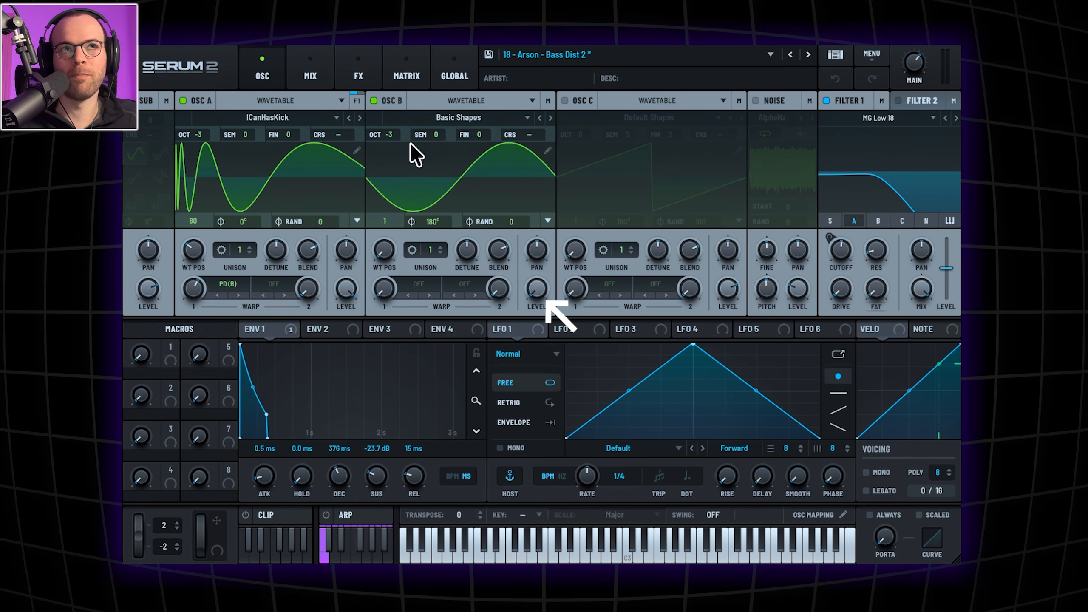
{"action": "left_click", "coordinate": [374, 100]}
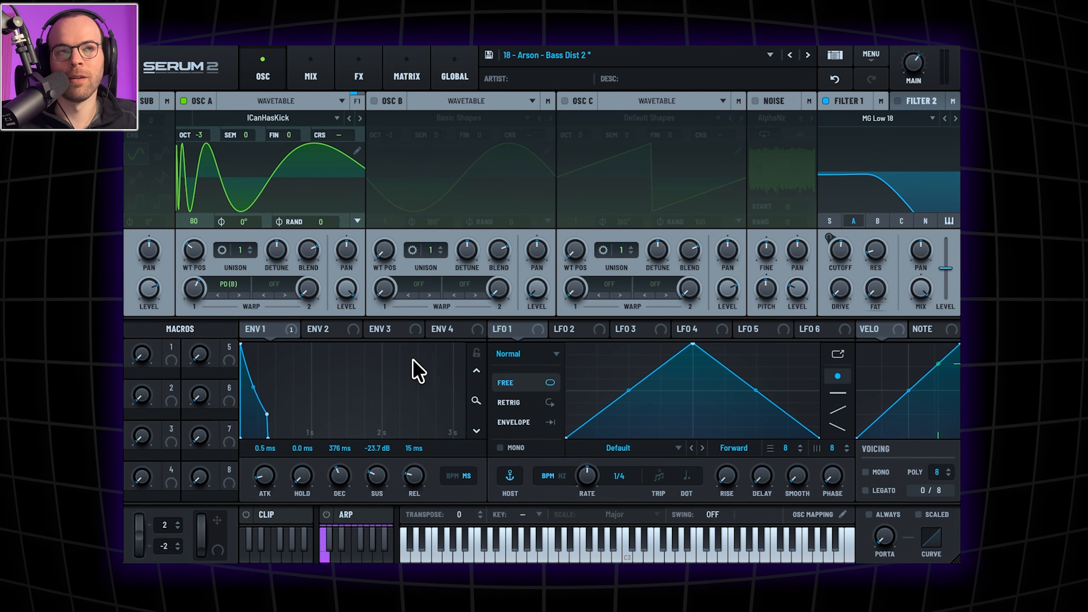
{"action": "left_click", "coordinate": [373, 101]}
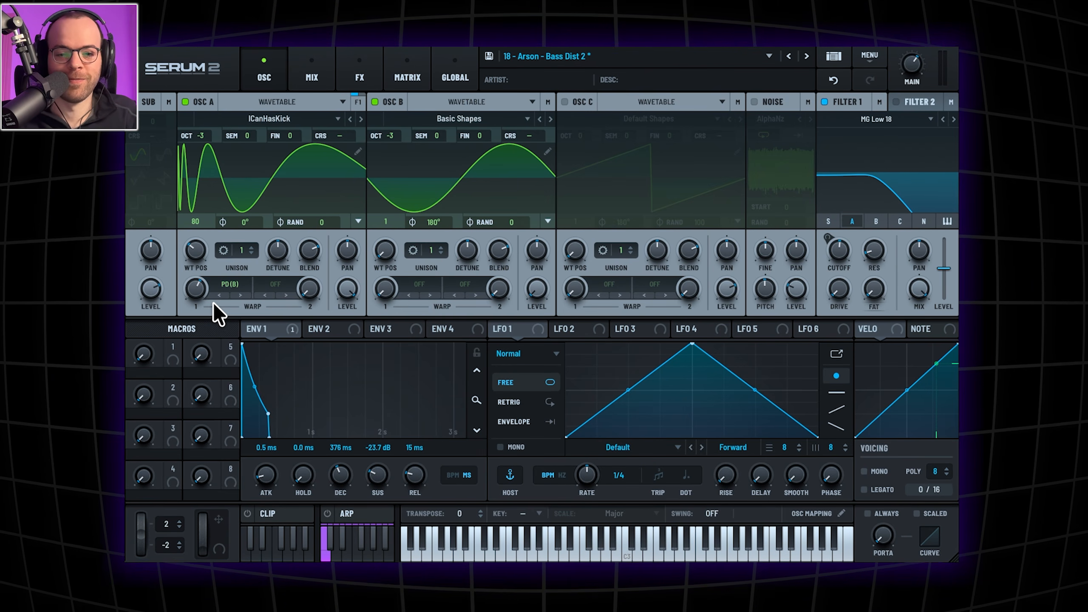
Examine the Bass Dist 2 patch's effects, toggling its Distortion, and check Env 1's modulation of the Filter 1 cutoff
{"action": "left_click", "coordinate": [354, 84]}
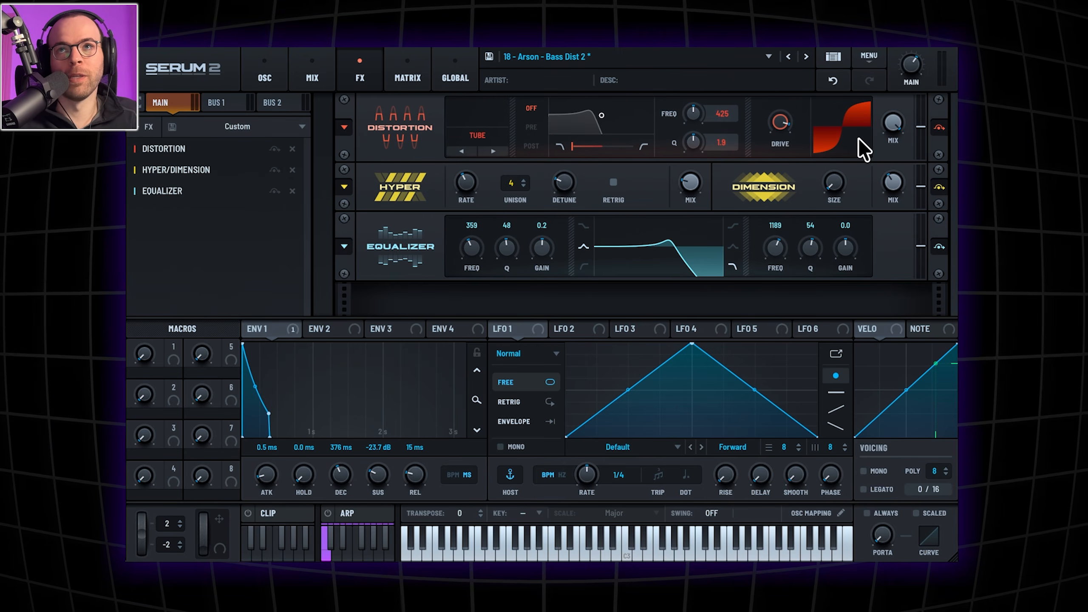
{"action": "left_click", "coordinate": [937, 128]}
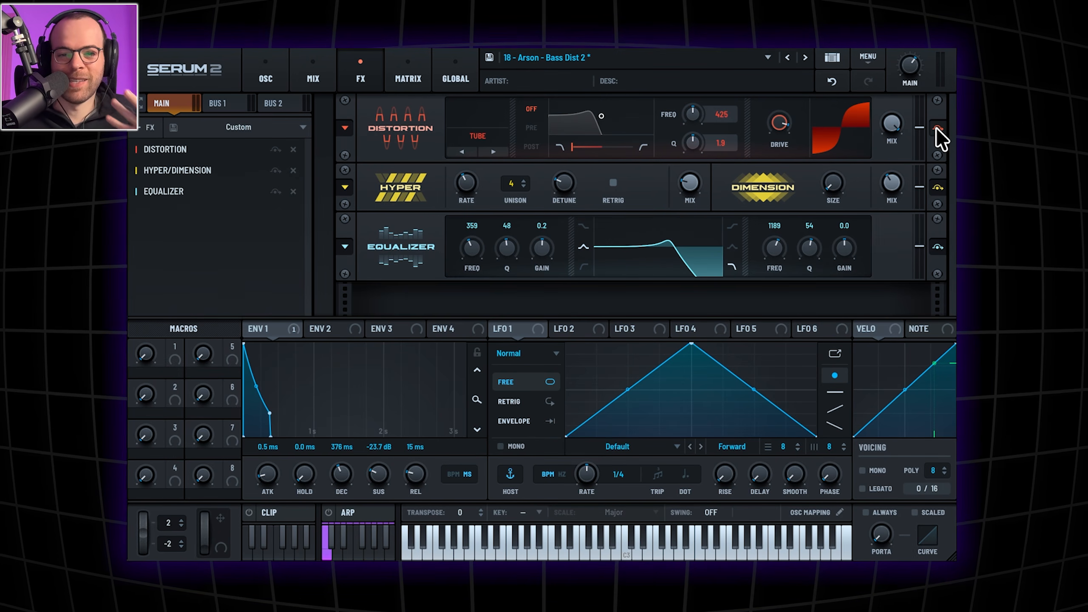
{"action": "left_click", "coordinate": [266, 79]}
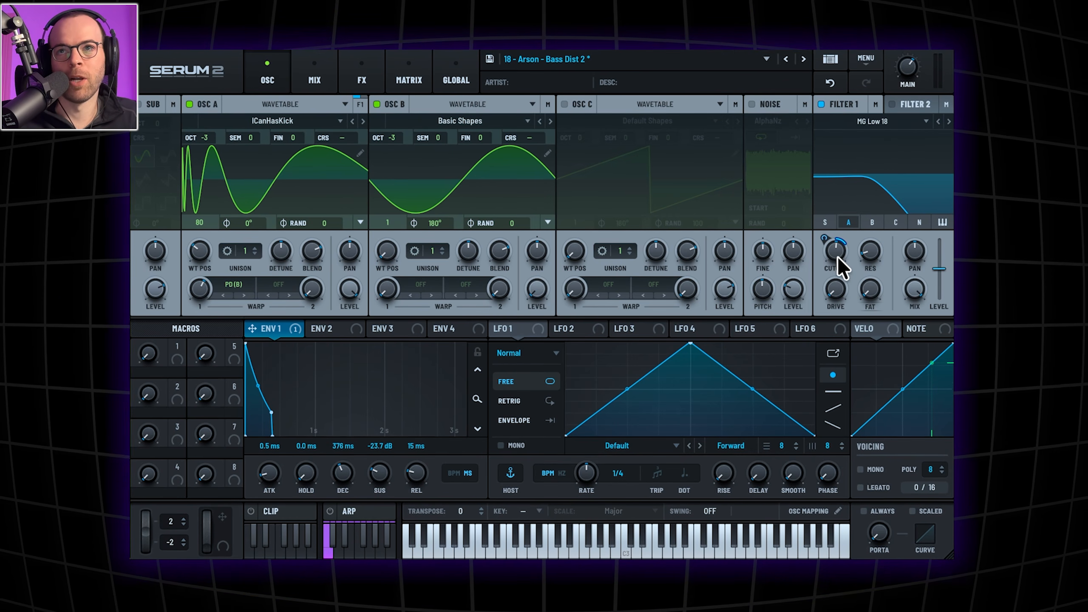
{"action": "mouse_move", "coordinate": [838, 267]}
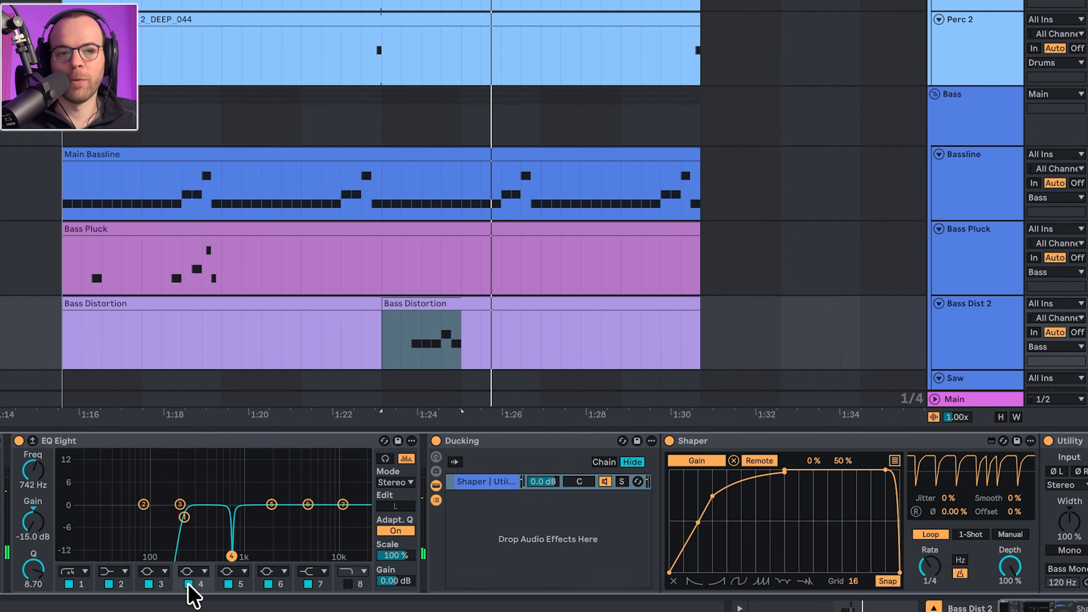
Bypass and restore band 4 of the Bass Dist 2 track's EQ Eight to compare the sound
{"action": "left_click", "coordinate": [188, 583]}
{"action": "left_click", "coordinate": [188, 583]}
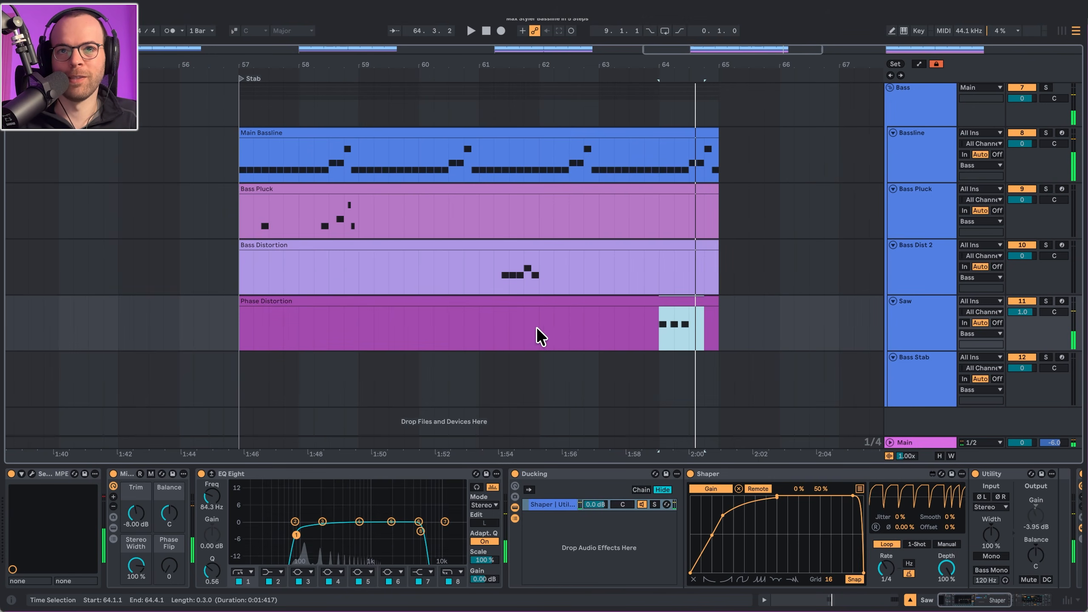
Audition the Stab section and loop the arrangement over the eight-bar Phase Distortion clip starting at bar 57
{"action": "left_click", "coordinate": [579, 321]}
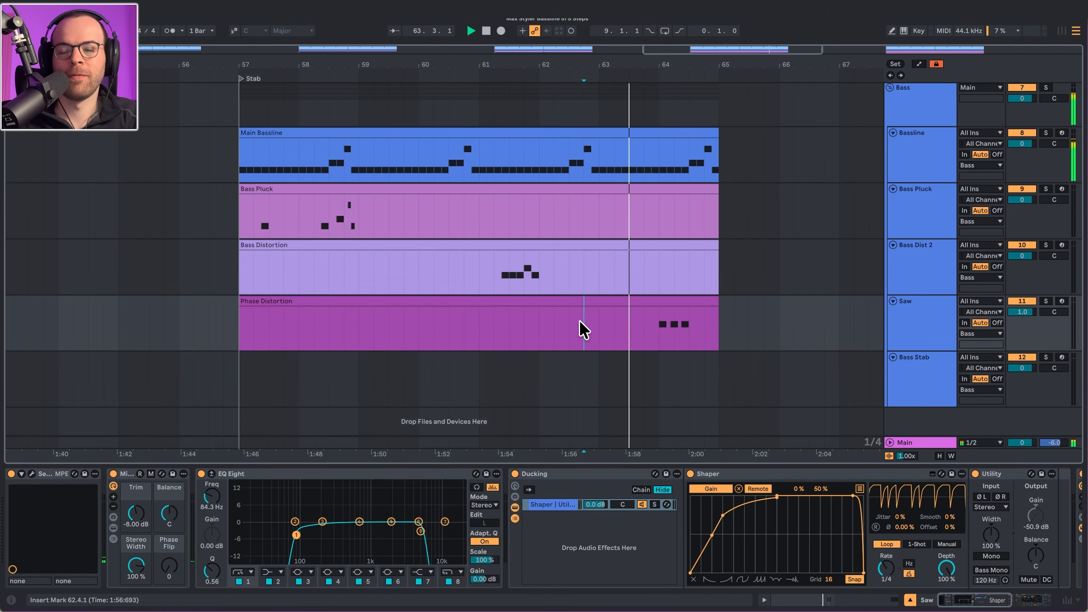
{"action": "left_click", "coordinate": [630, 300]}
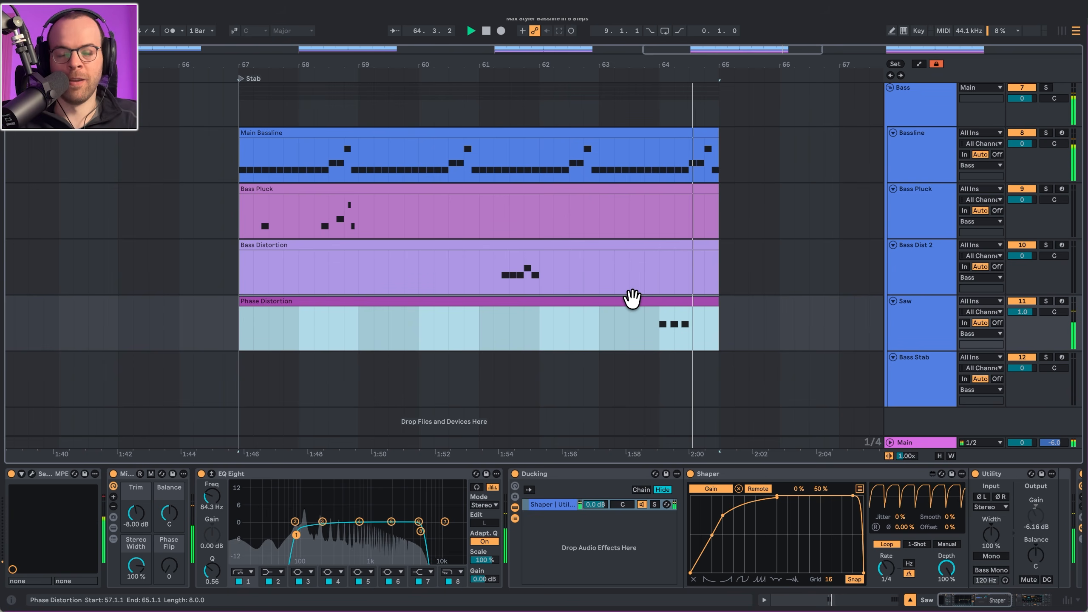
{"action": "key", "text": "ctrl+l"}
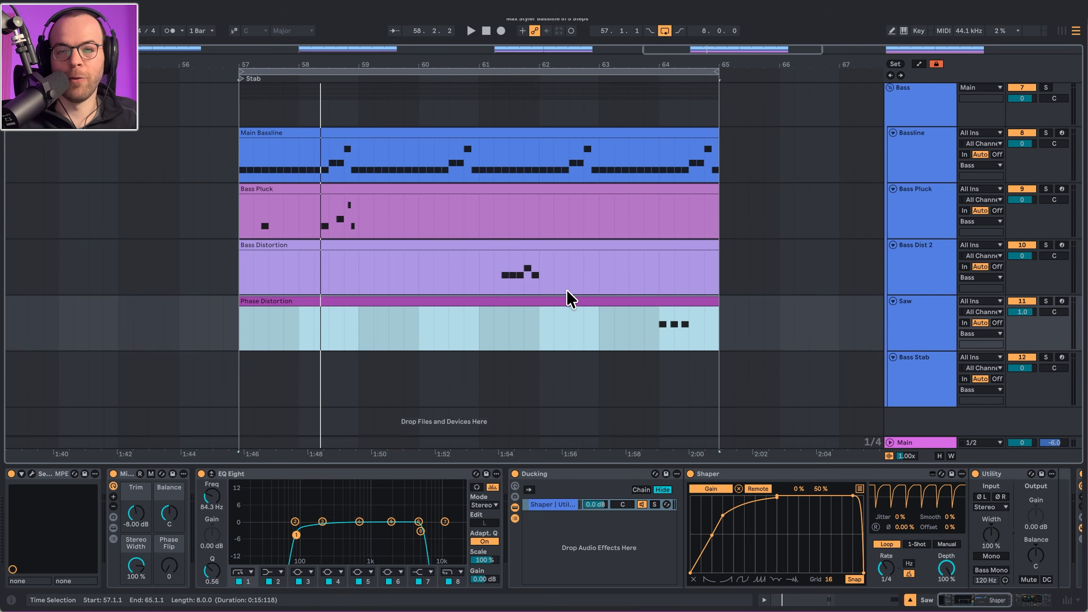
Open the Phase Distortion clip's notes and examine its three D#3 hits in bar 8 during playback
{"action": "double_click", "coordinate": [632, 298]}
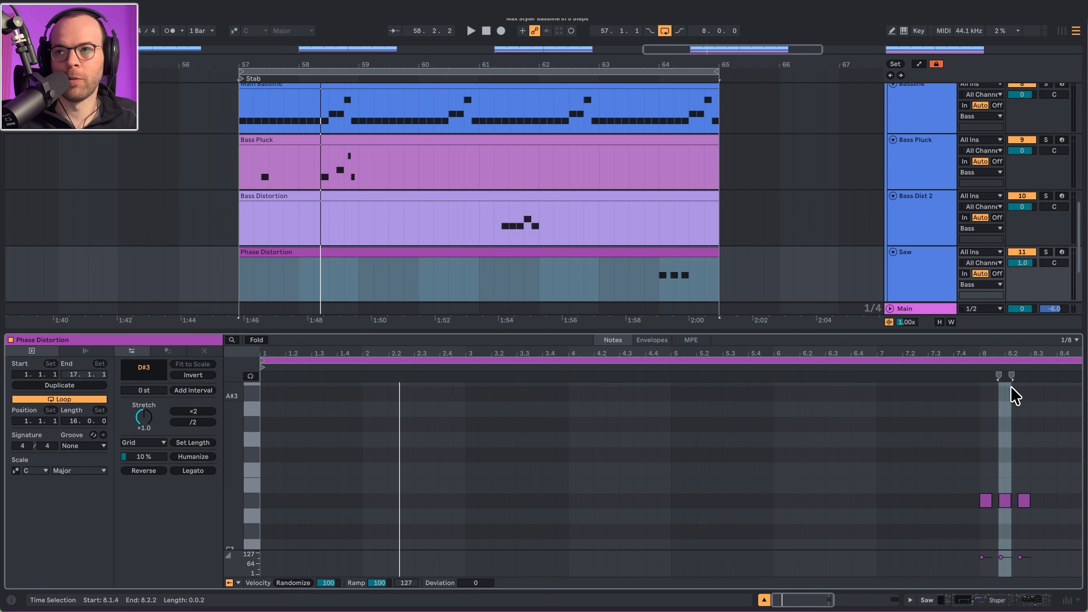
{"action": "left_click_drag", "start_coordinate": [1005, 355], "coordinate": [882, 399]}
{"action": "key", "text": "space"}
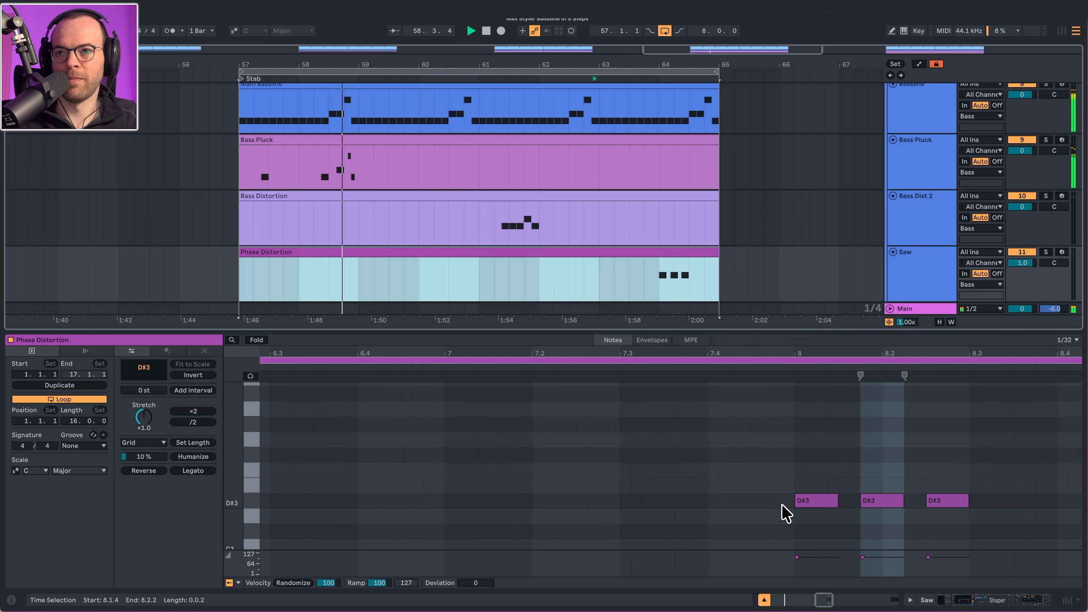
{"action": "left_click", "coordinate": [799, 524]}
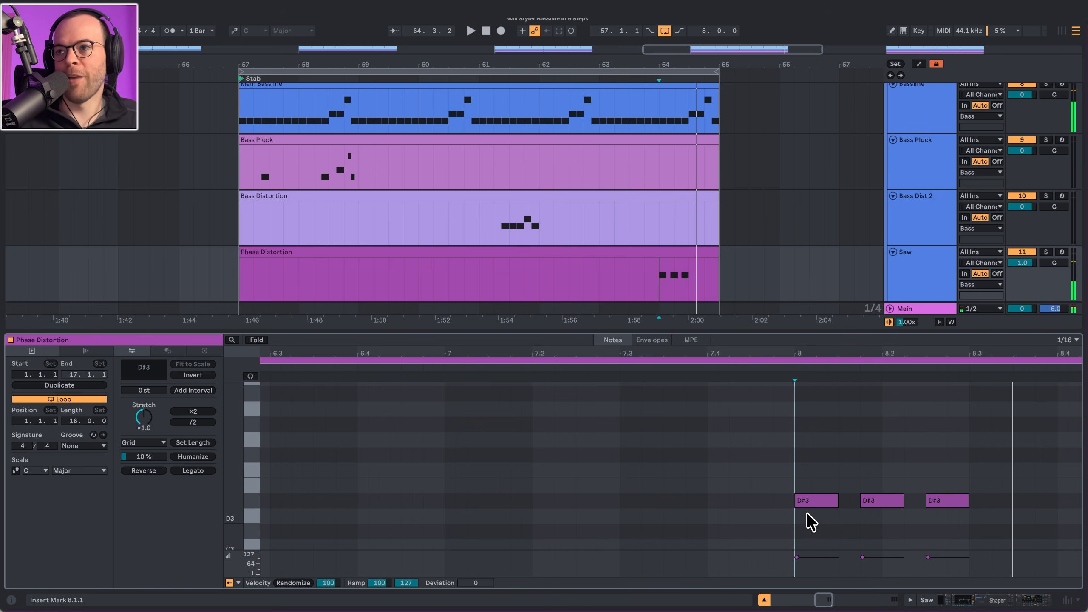
{"action": "left_click_drag", "start_coordinate": [807, 514], "coordinate": [850, 491]}
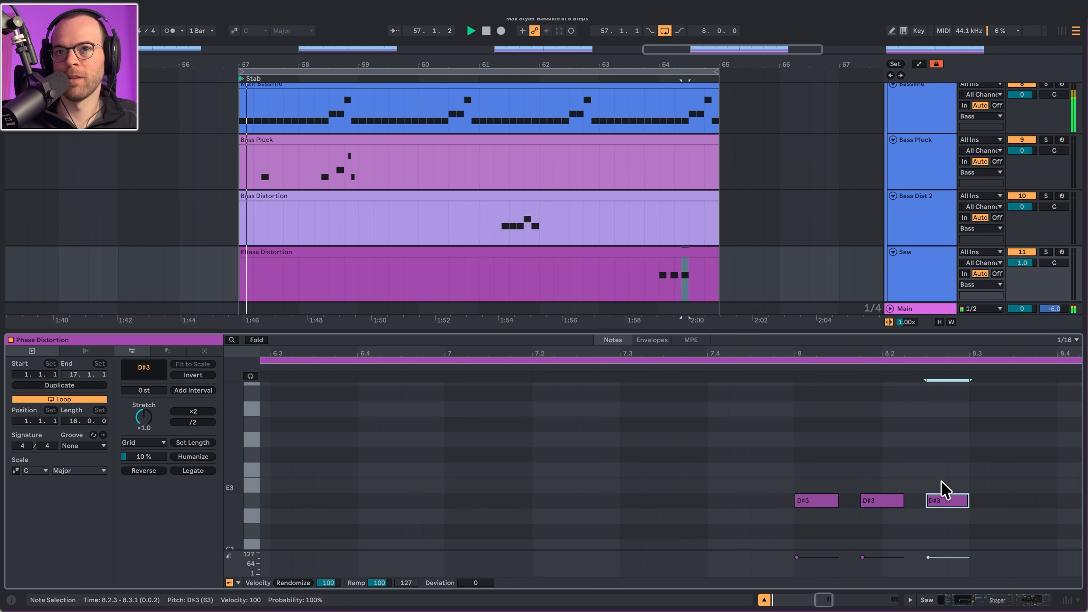
Examine the Saw track's Bass Dist 3 patch in Serum 2, switching Osc B off and on to compare
{"action": "left_click", "coordinate": [613, 80]}
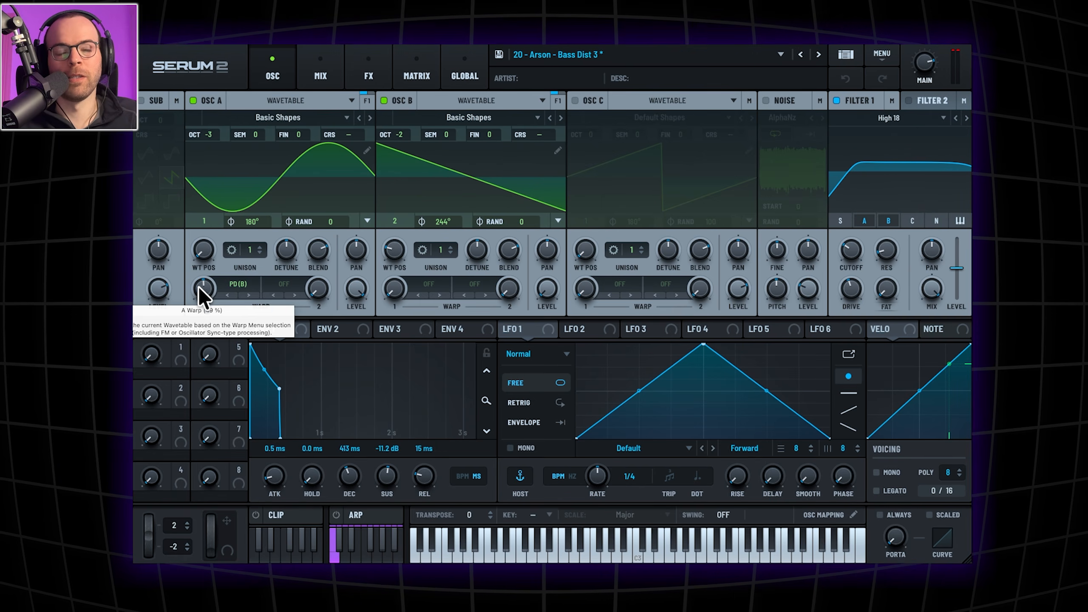
{"action": "left_click", "coordinate": [380, 101]}
{"action": "left_click", "coordinate": [383, 99]}
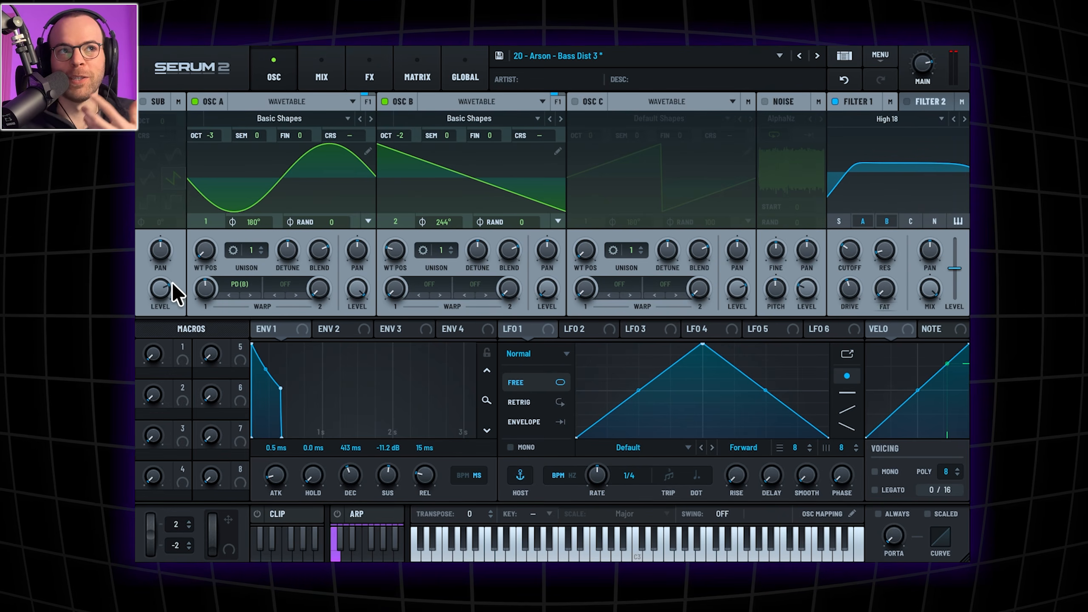
Try boosting the first Equalizer band's gain to about 14 in the Bass Dist 3 patch, undo it, and return to the oscillators
{"action": "left_click", "coordinate": [369, 76]}
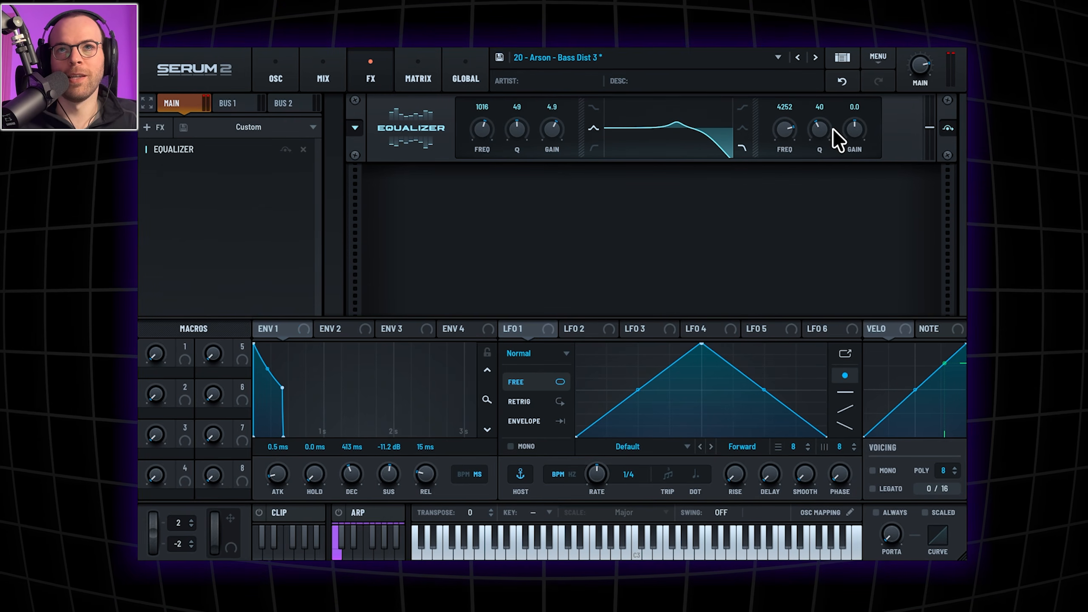
{"action": "left_click_drag", "start_coordinate": [556, 128], "coordinate": [556, 102]}
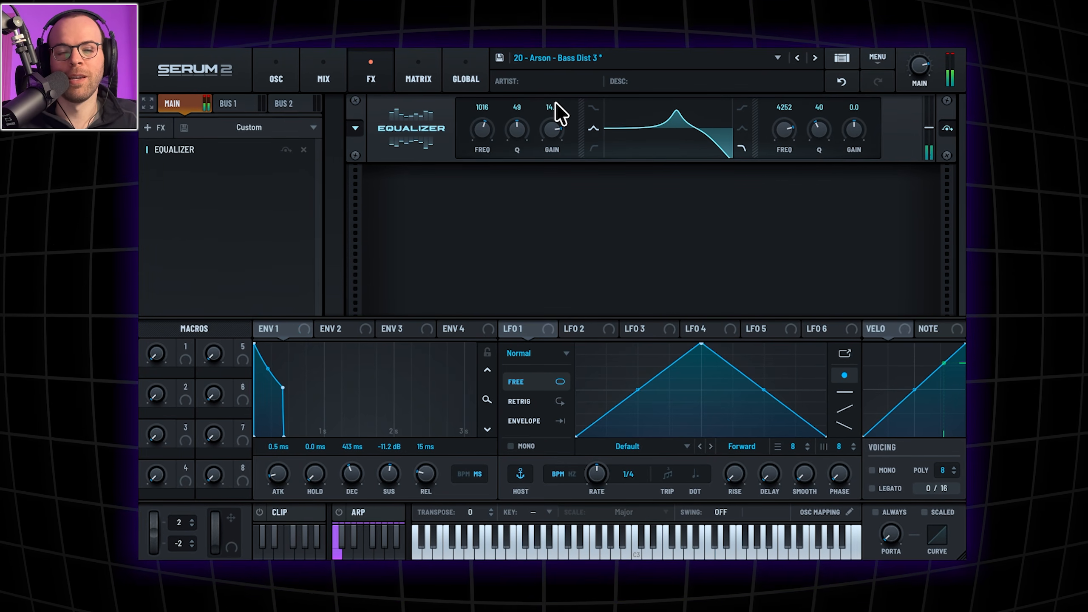
{"action": "key", "text": "ctrl+z"}
{"action": "left_click", "coordinate": [296, 75]}
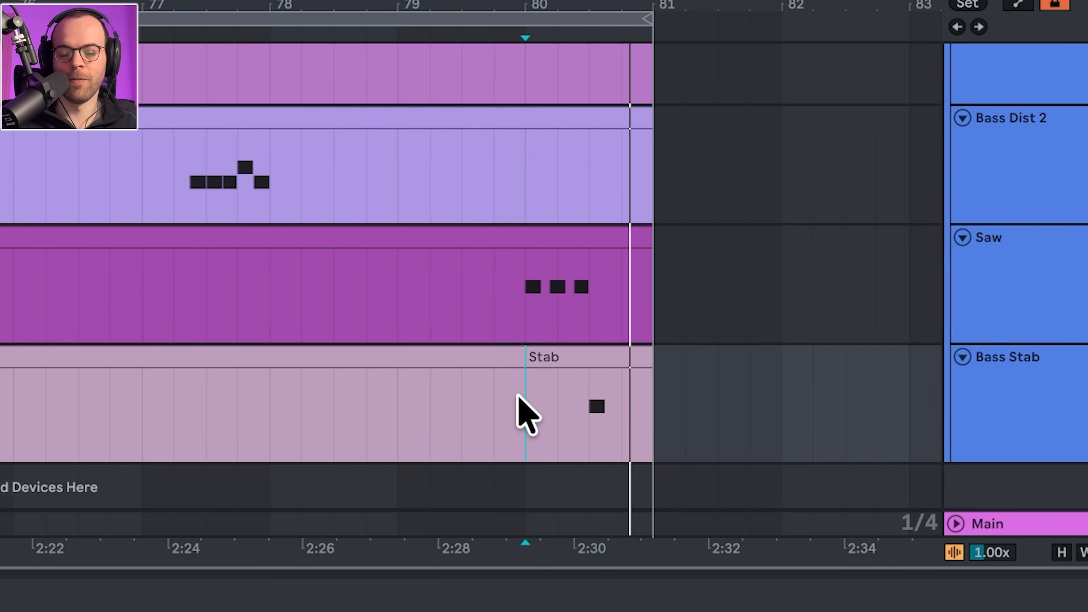
Duplicate the E3 note in the bar 80 Stab clip, move the copy to 8.4.1 and lower it to C#3
{"action": "left_click", "coordinate": [577, 358]}
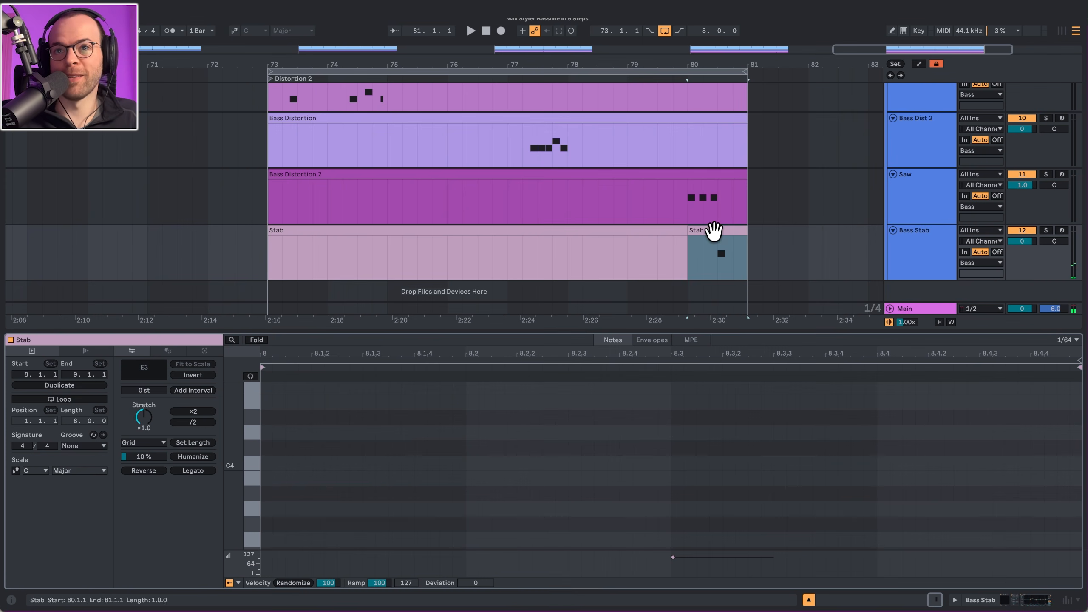
{"action": "scroll", "coordinate": [419, 489], "scroll_direction": "down", "scroll_amount": 5}
{"action": "left_click", "coordinate": [710, 464]}
{"action": "key", "text": "ctrl+d"}
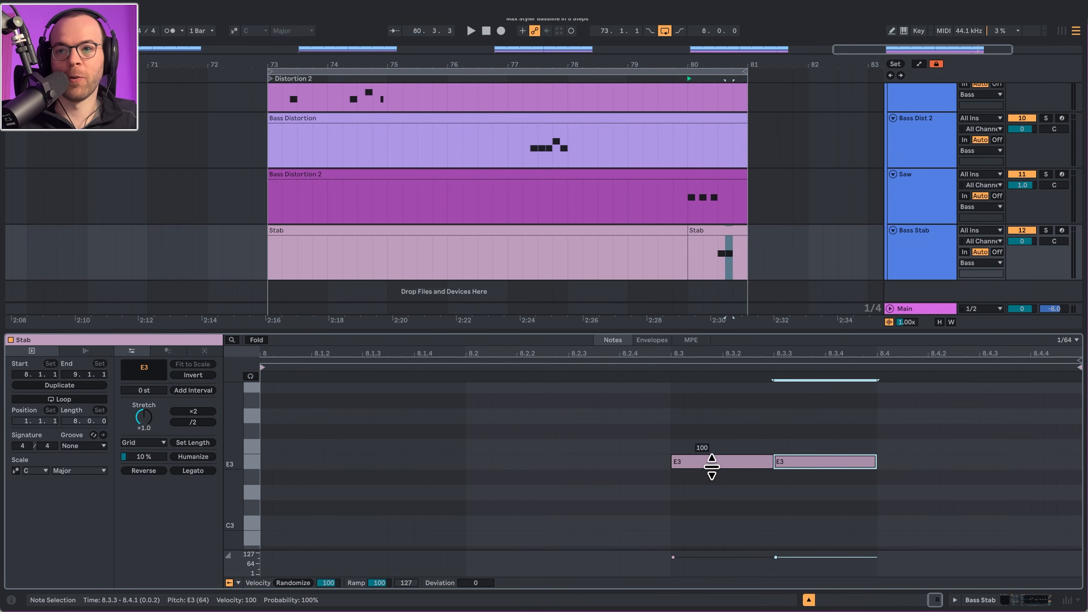
{"action": "key", "text": "Right"}
{"action": "key", "text": "Right"}
{"action": "key", "text": "Right"}
{"action": "key", "text": "Right"}
{"action": "key", "text": "Down"}
{"action": "key", "text": "Down"}
{"action": "key", "text": "Down"}
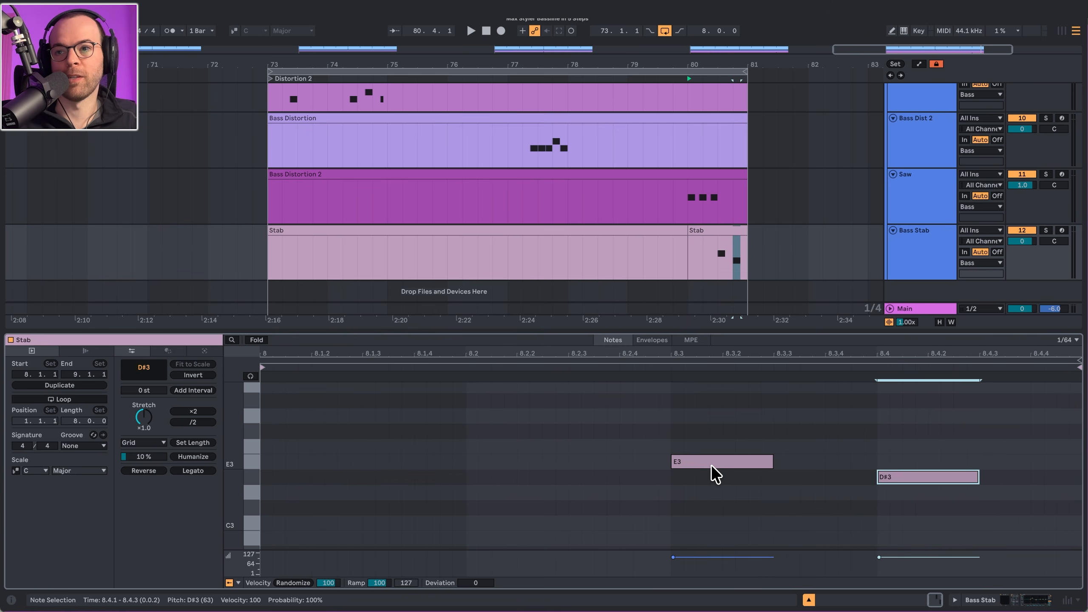
Play the Distortion 2 section, check the Bass Distortion 2 clip's notes, and play the layers together from about bar 77
{"action": "key", "text": "space"}
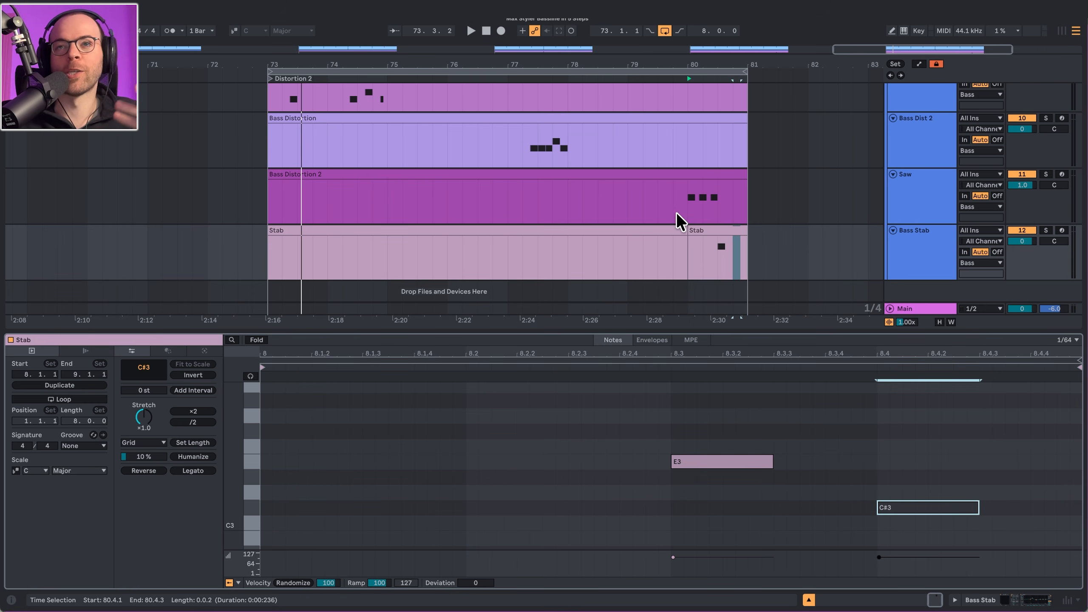
{"action": "left_click", "coordinate": [666, 209]}
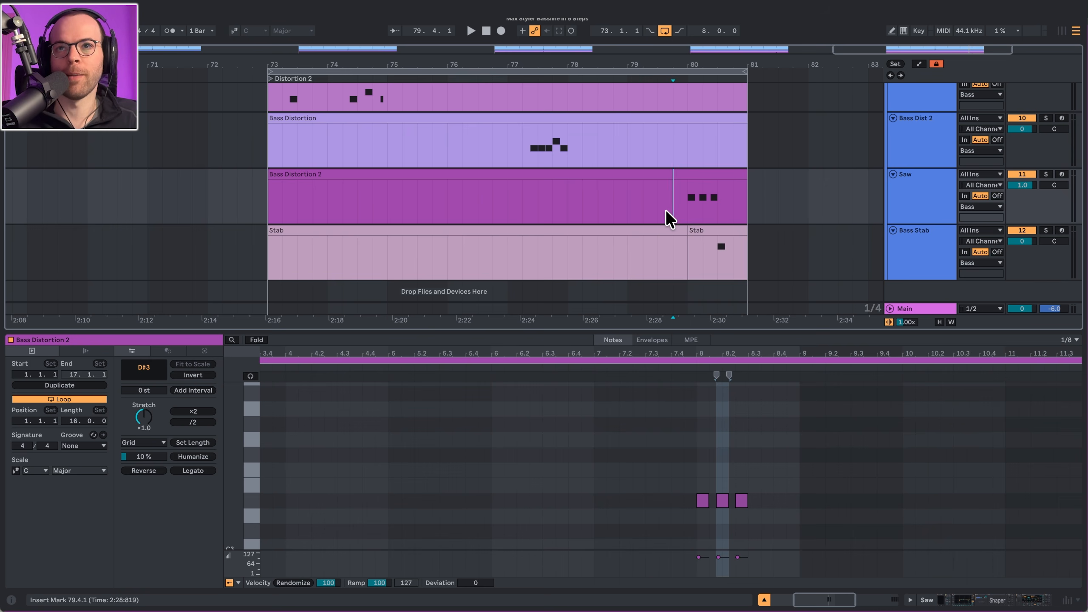
{"action": "left_click", "coordinate": [504, 203]}
{"action": "key", "text": "space"}
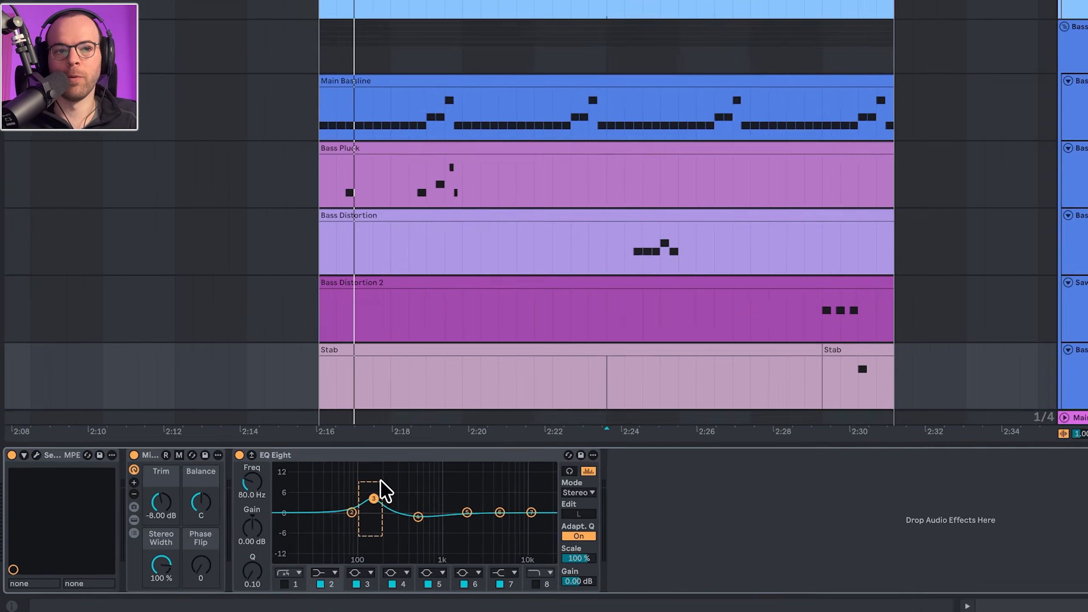
Check the Bass Stab track's EQ Eight curve and open its Serum 2 patch to examine Env 1
{"action": "left_click", "coordinate": [313, 510]}
{"action": "left_click", "coordinate": [50, 397]}
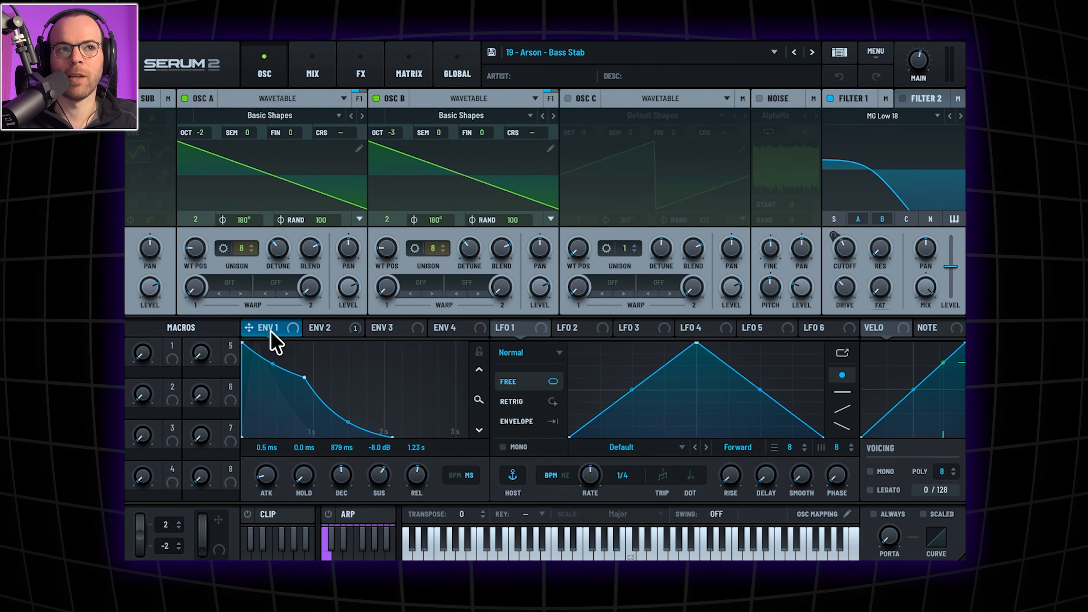
Try shortening Env 2's attack to 3.8 ms in the Bass Stab patch, and undo the change
{"action": "left_click", "coordinate": [335, 328]}
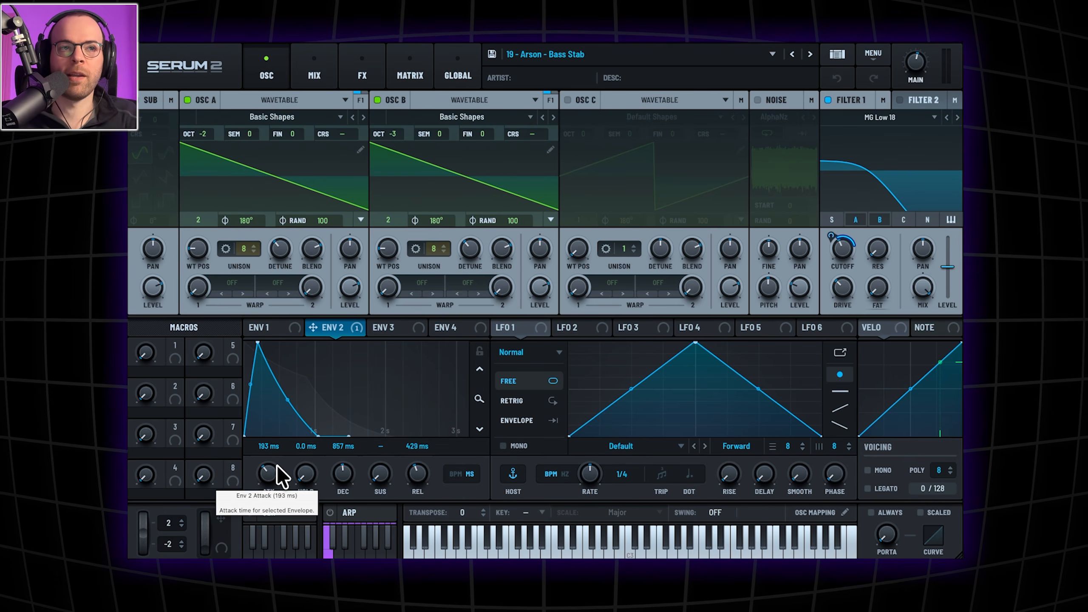
{"action": "left_click_drag", "start_coordinate": [269, 473], "coordinate": [263, 502]}
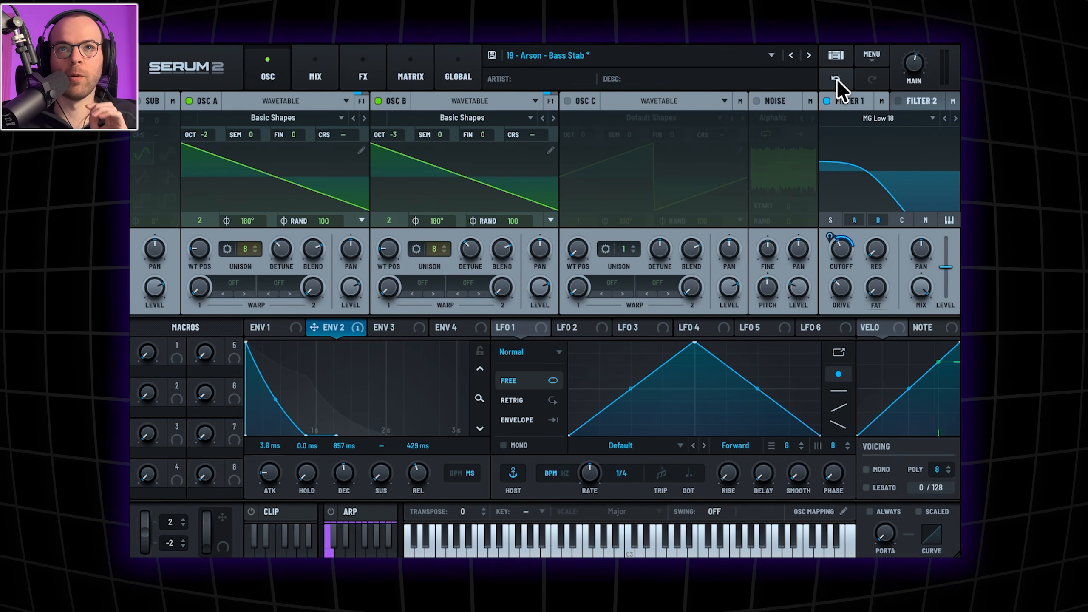
Examine Env 1 and the Equalizer effect in the Bass Stab patch, and return to the oscillators
{"action": "left_click", "coordinate": [268, 332]}
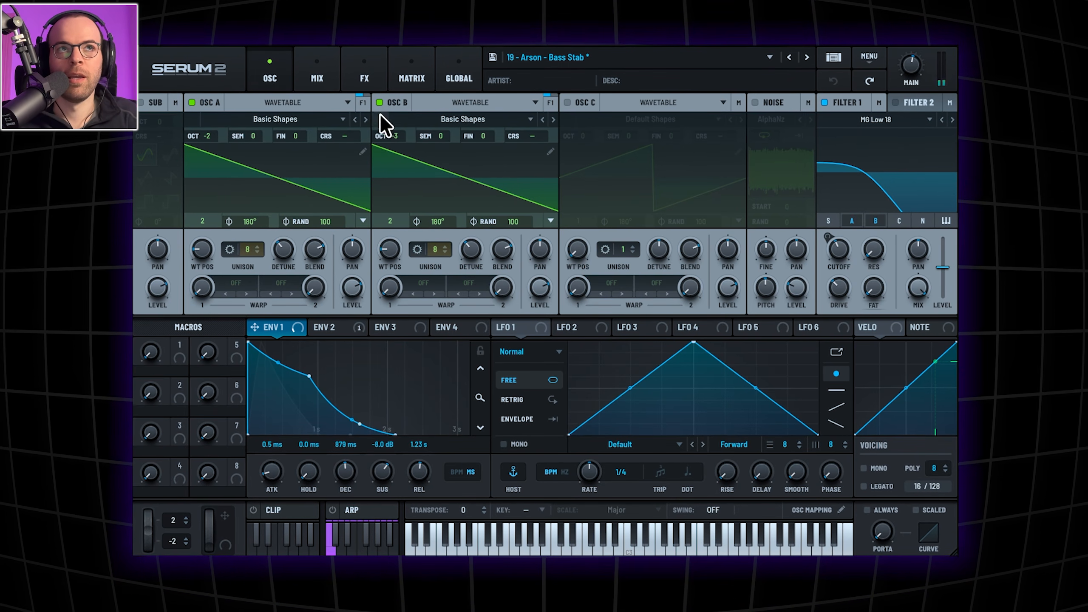
{"action": "left_click", "coordinate": [366, 85]}
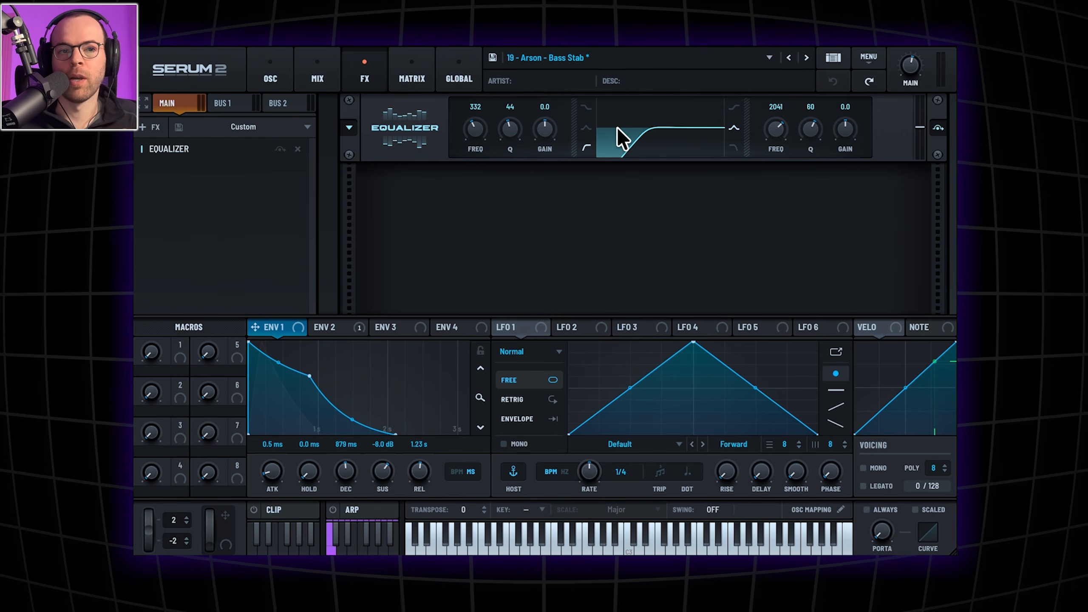
{"action": "left_click", "coordinate": [277, 74]}
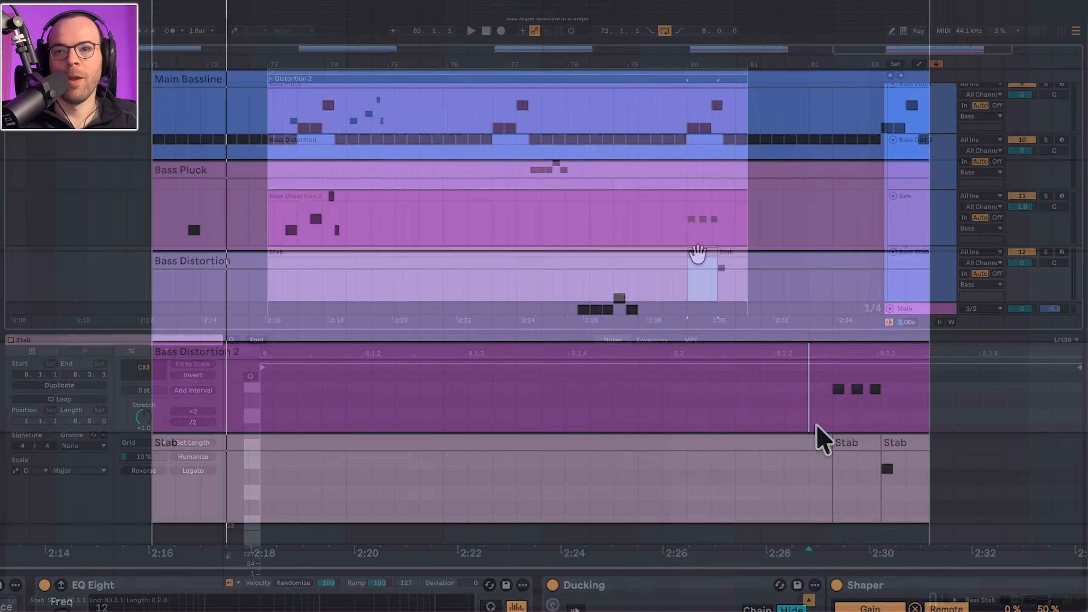
Try the last Stab clip in bar 80 without its C#3 note, restore the note, and play the layers from bar 80
{"action": "left_click", "coordinate": [856, 444]}
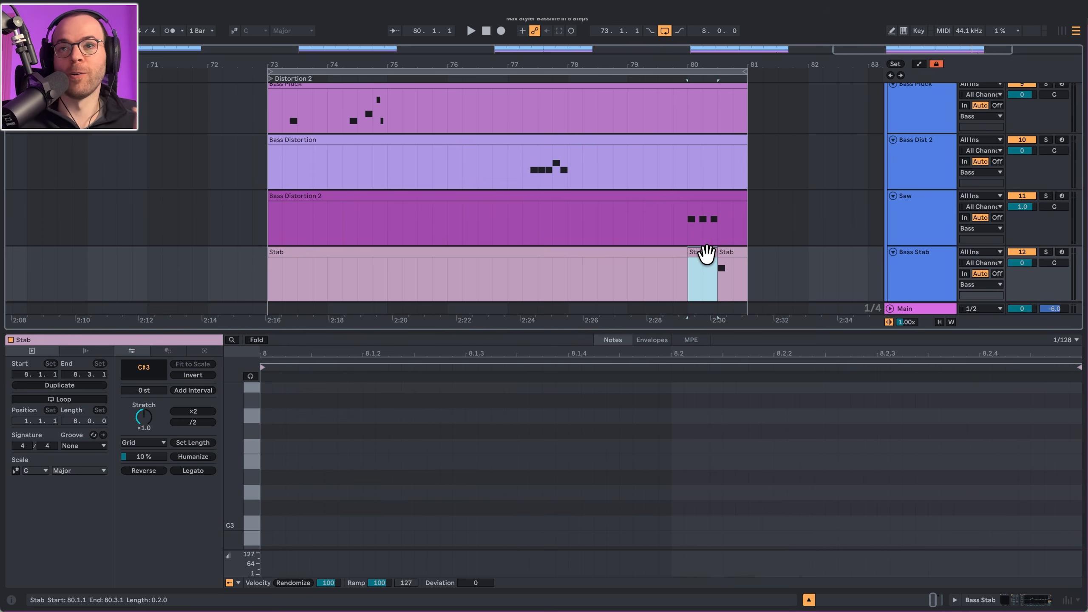
{"action": "left_click", "coordinate": [722, 254]}
{"action": "left_click", "coordinate": [711, 501]}
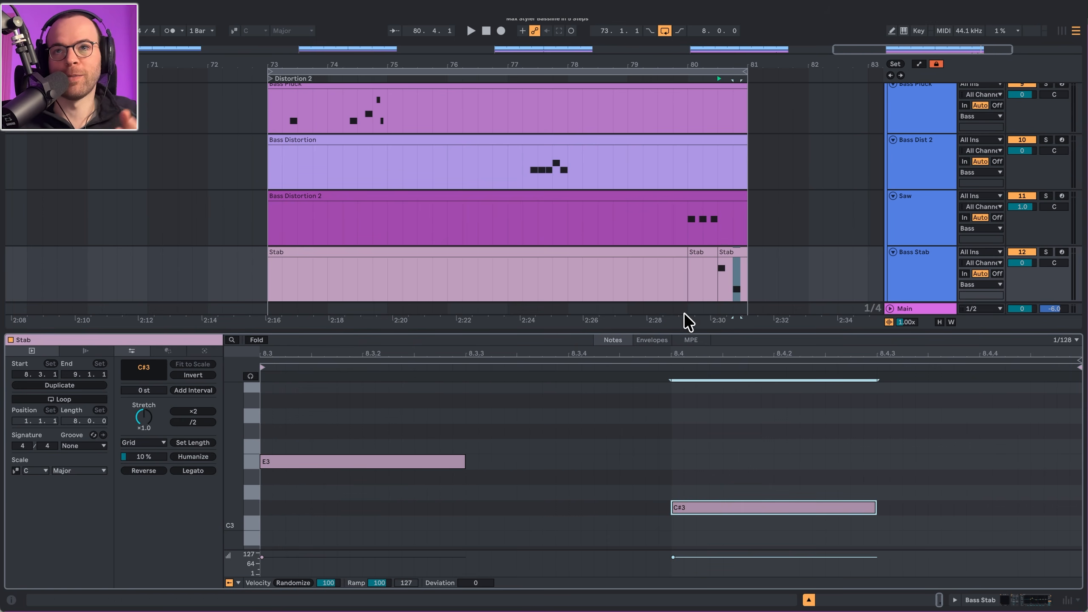
{"action": "left_click", "coordinate": [684, 279]}
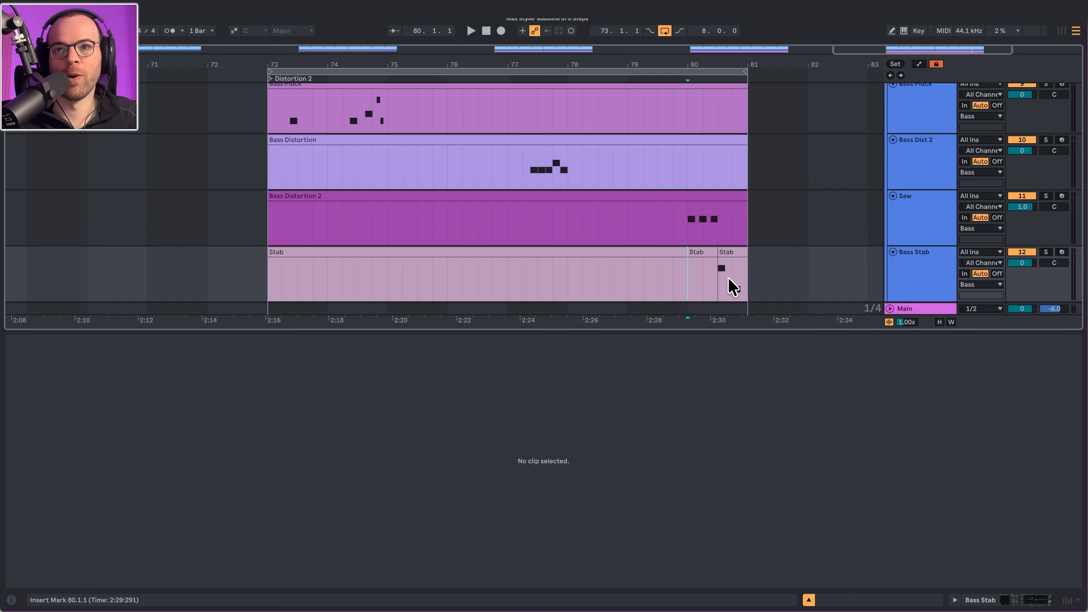
{"action": "key", "text": "space"}
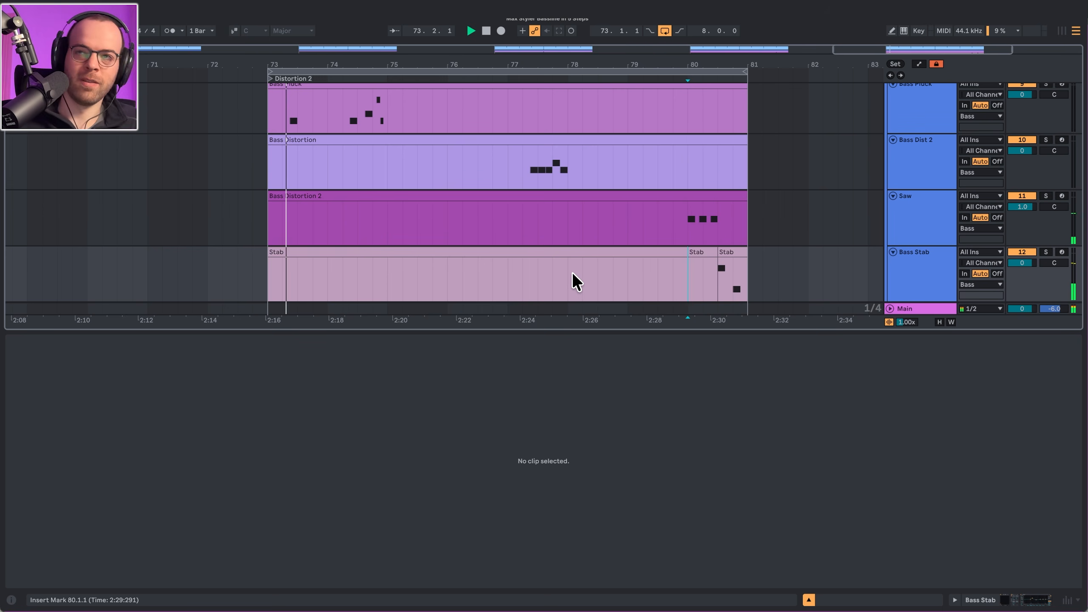
{"action": "key", "text": "space"}
Delete the C#3 note at 8.4.1 from the last Stab clip in bar 80
{"action": "left_click", "coordinate": [727, 253]}
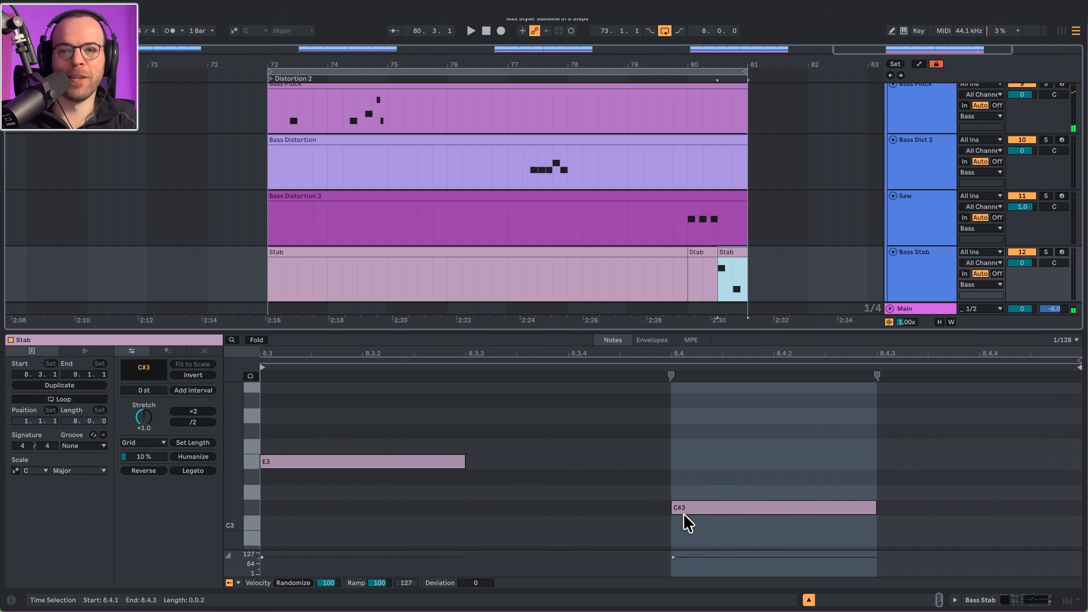
{"action": "left_click", "coordinate": [686, 510]}
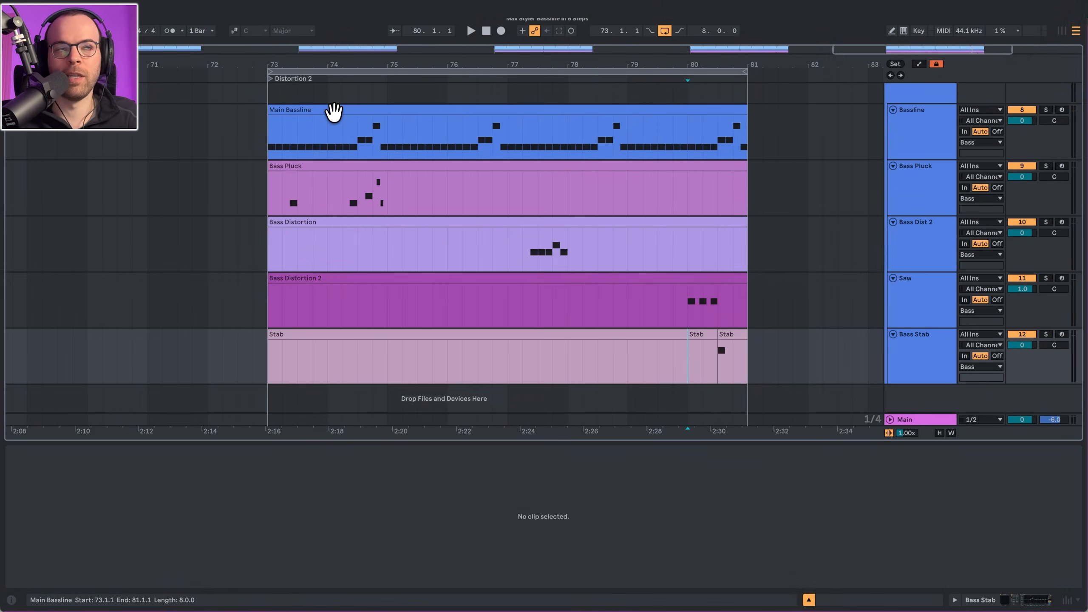
Review the Main Bassline and Bass Pluck clips, and play the layers from bar 77 to hear the Bass Distortion notes
{"action": "left_click", "coordinate": [333, 112]}
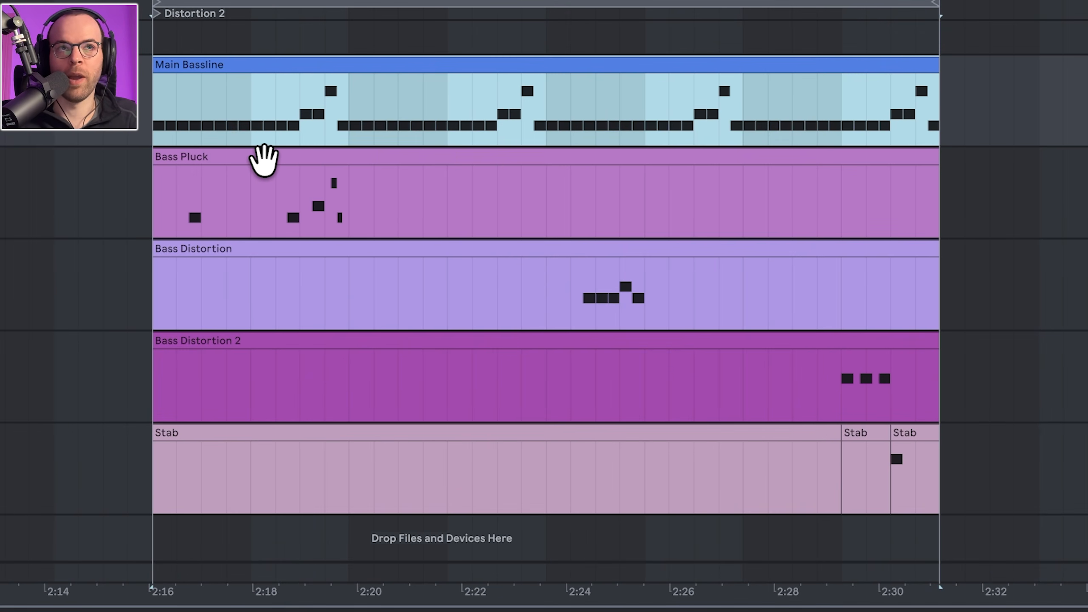
{"action": "left_click", "coordinate": [263, 159]}
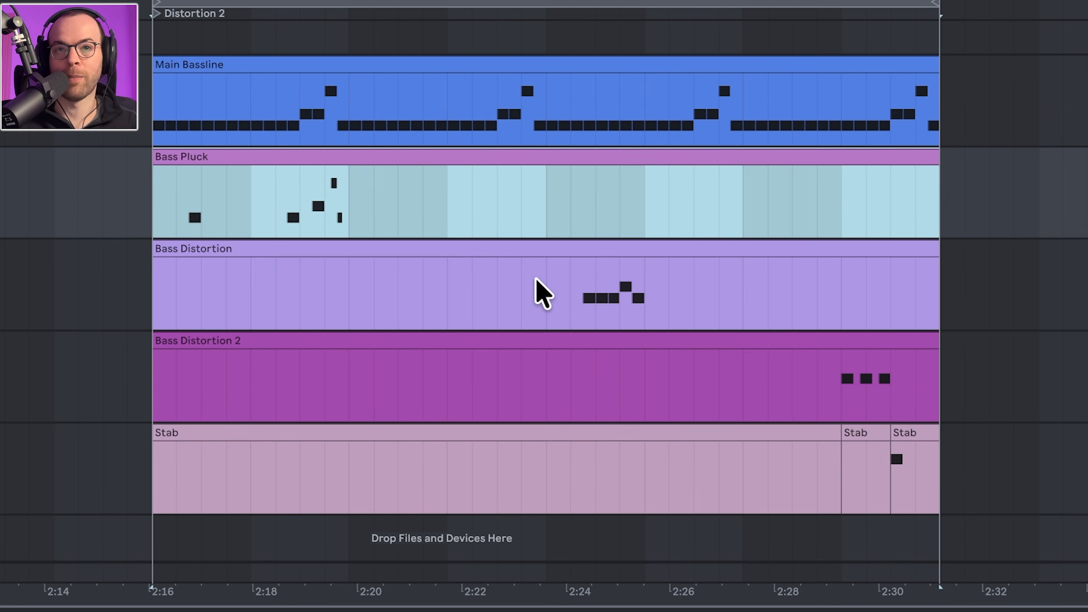
{"action": "left_click", "coordinate": [547, 281]}
{"action": "key", "text": "space"}
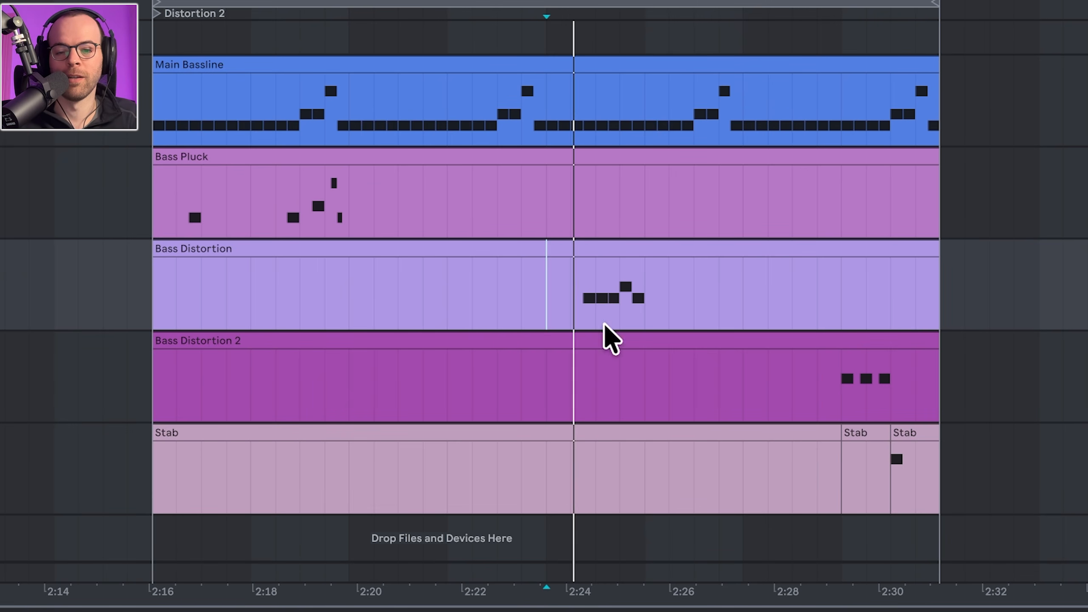
{"action": "key", "text": "space"}
Play the layers from bar 80 to hear the Bass Distortion 2 notes together with the stab
{"action": "left_click", "coordinate": [830, 392]}
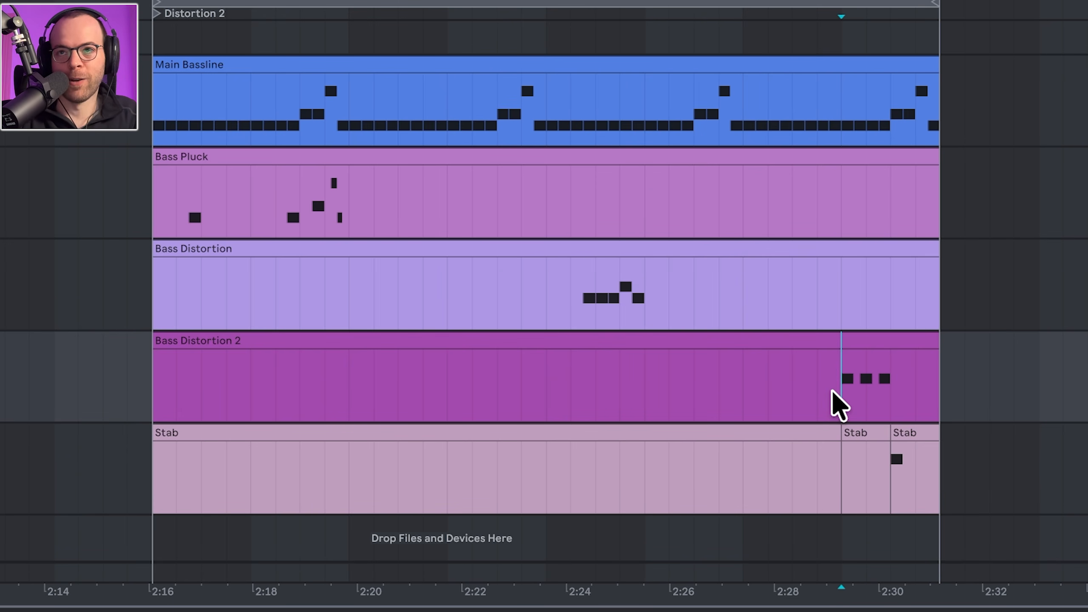
{"action": "key", "text": "space"}
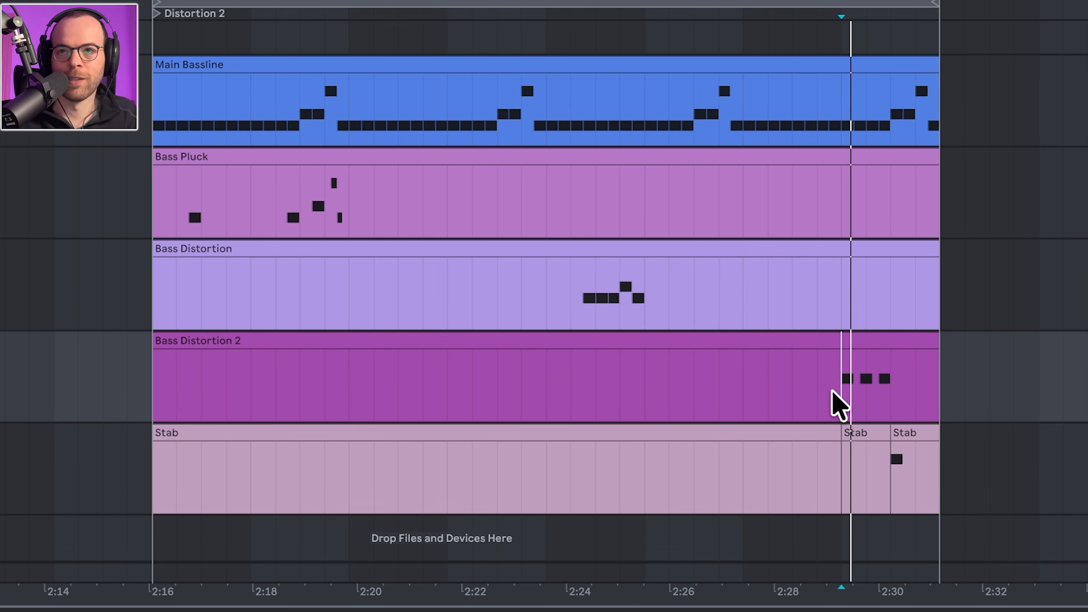
{"action": "key", "text": "space"}
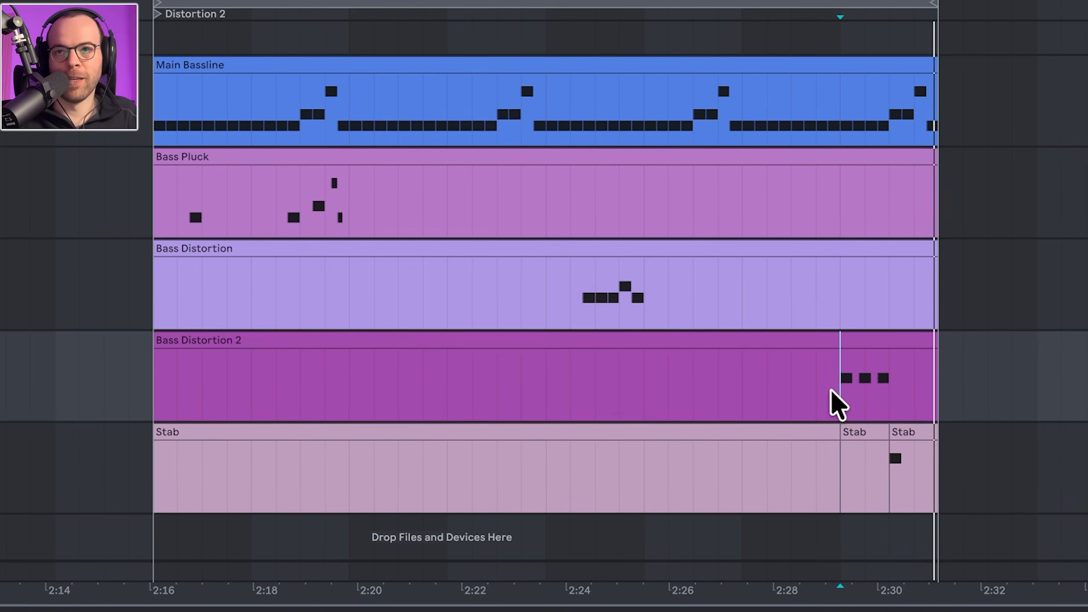
{"action": "left_click", "coordinate": [890, 461]}
Highlight the note passages in the Bass Pluck, Bass Distortion, Bass Distortion 2 and Stab clips to compare their placement across bars 73 to 80
{"action": "left_click", "coordinate": [160, 210]}
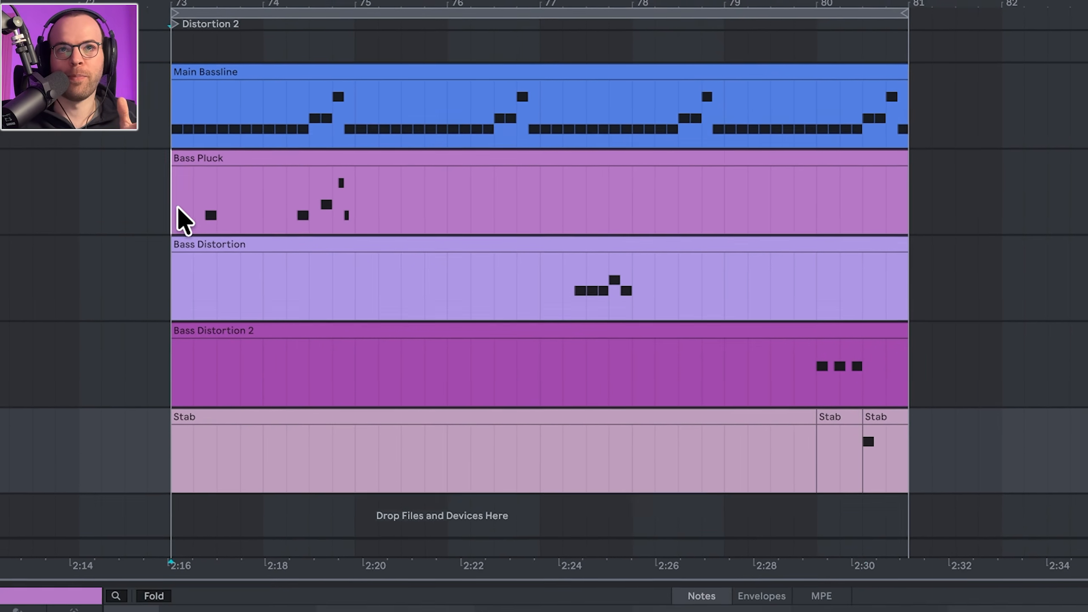
{"action": "left_click_drag", "start_coordinate": [177, 207], "coordinate": [356, 222]}
{"action": "left_click_drag", "start_coordinate": [518, 278], "coordinate": [653, 285]}
{"action": "left_click_drag", "start_coordinate": [794, 368], "coordinate": [818, 392]}
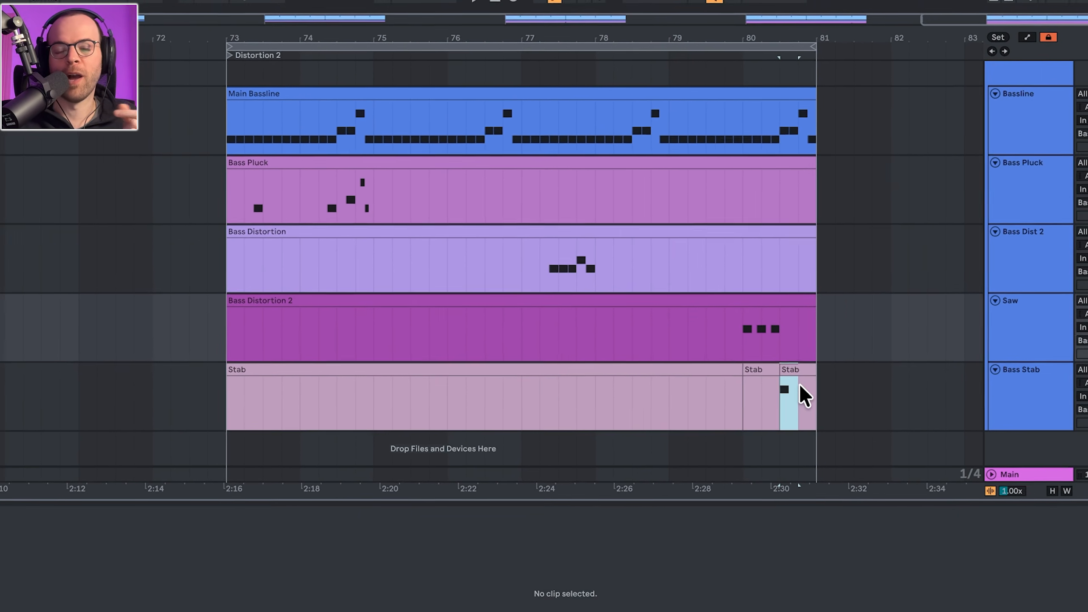